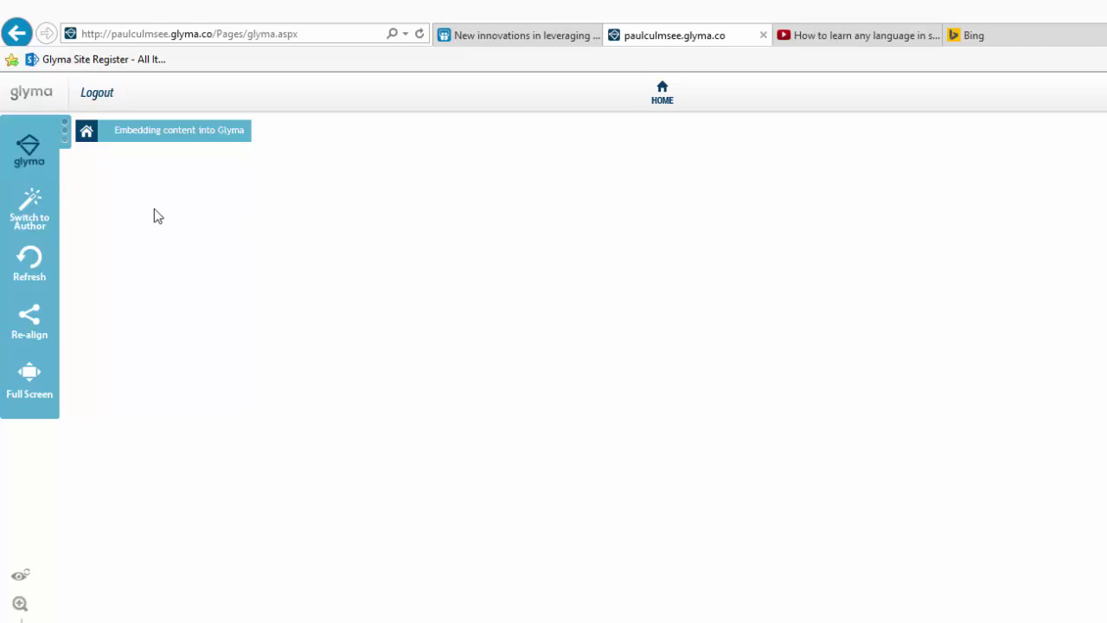
Switch to Author Mode and add the question node 'Example of how we can embed content into rich glyma maps?'.
click(29, 215)
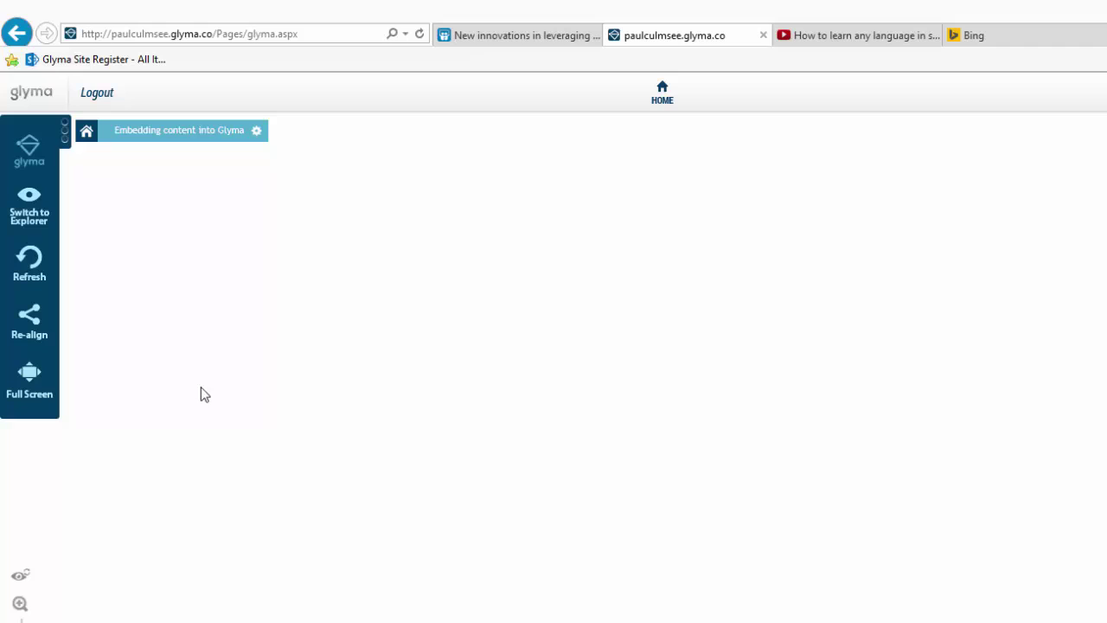
right_click(219, 319)
mouse_move(270, 361)
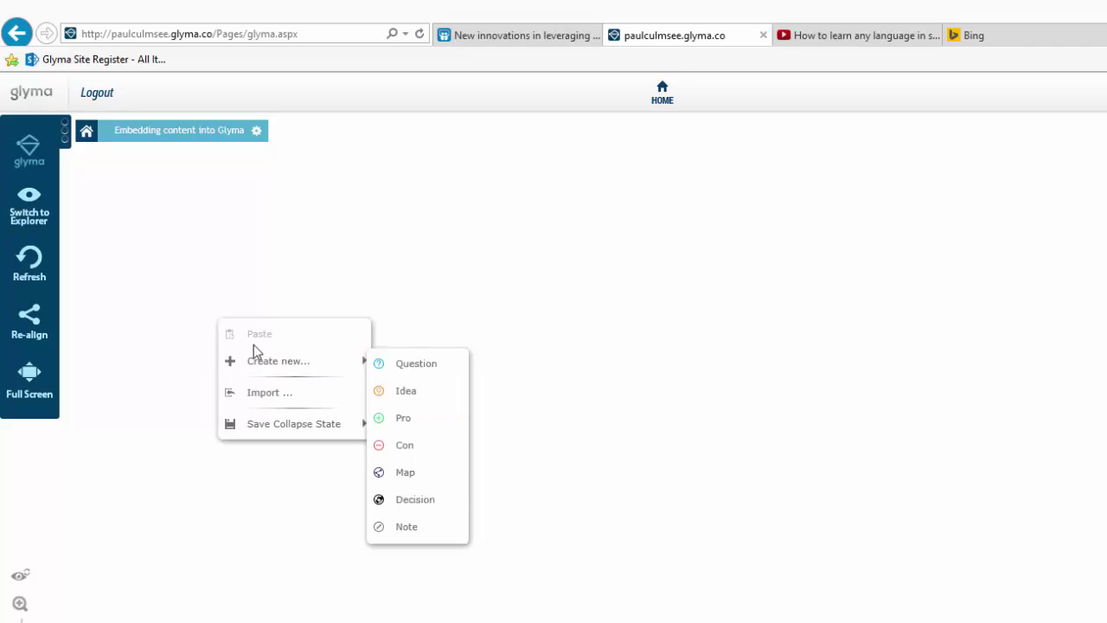
click(240, 284)
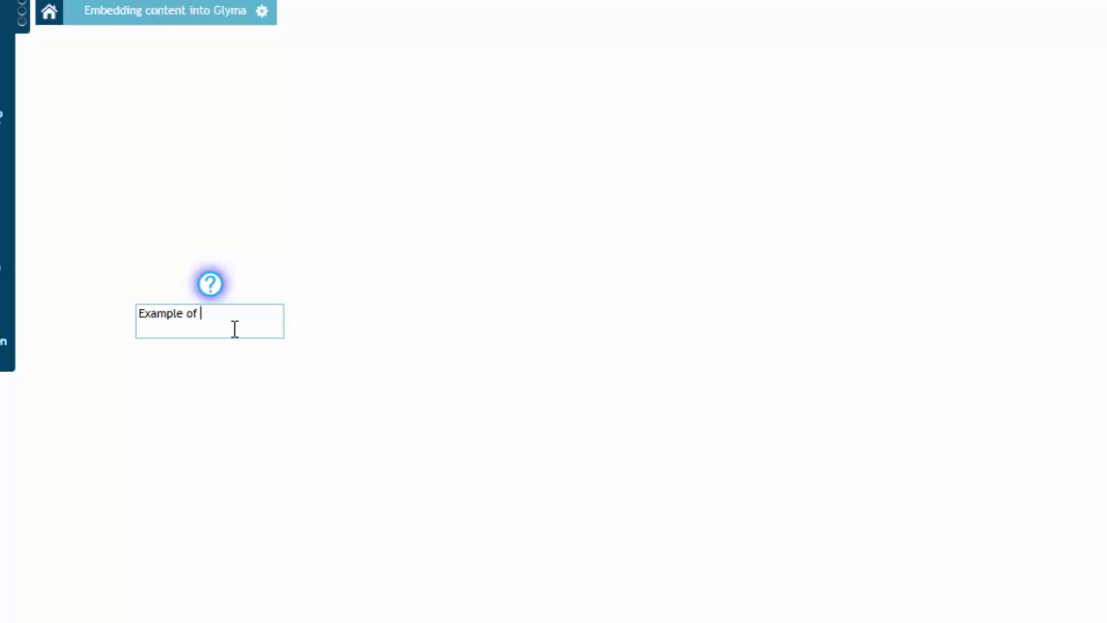
text(we can embed content i)
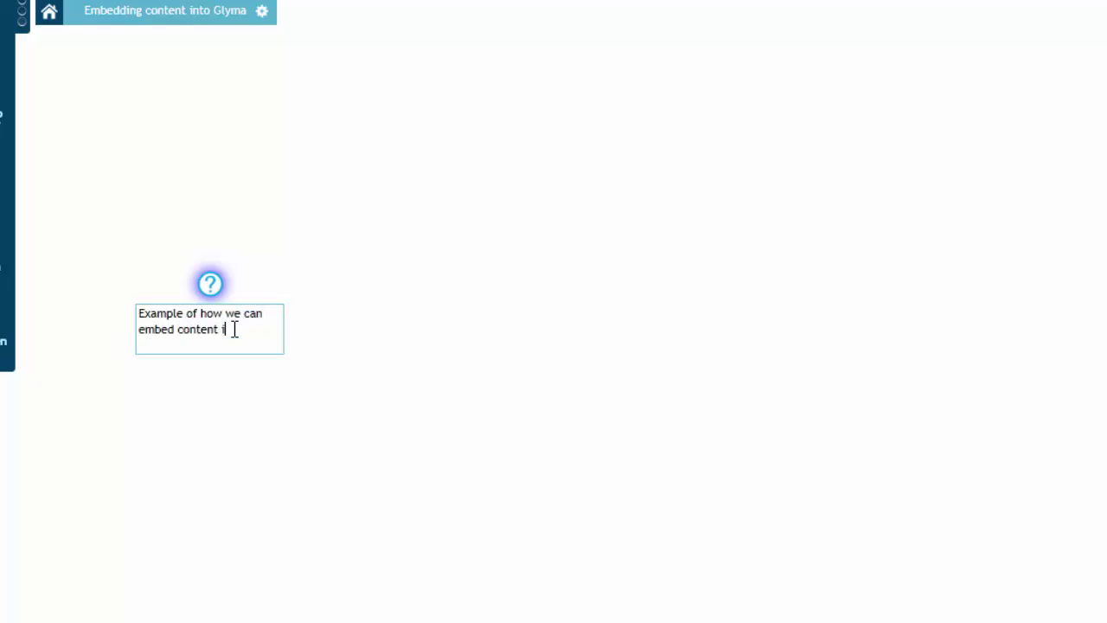
text(nto rich gly)
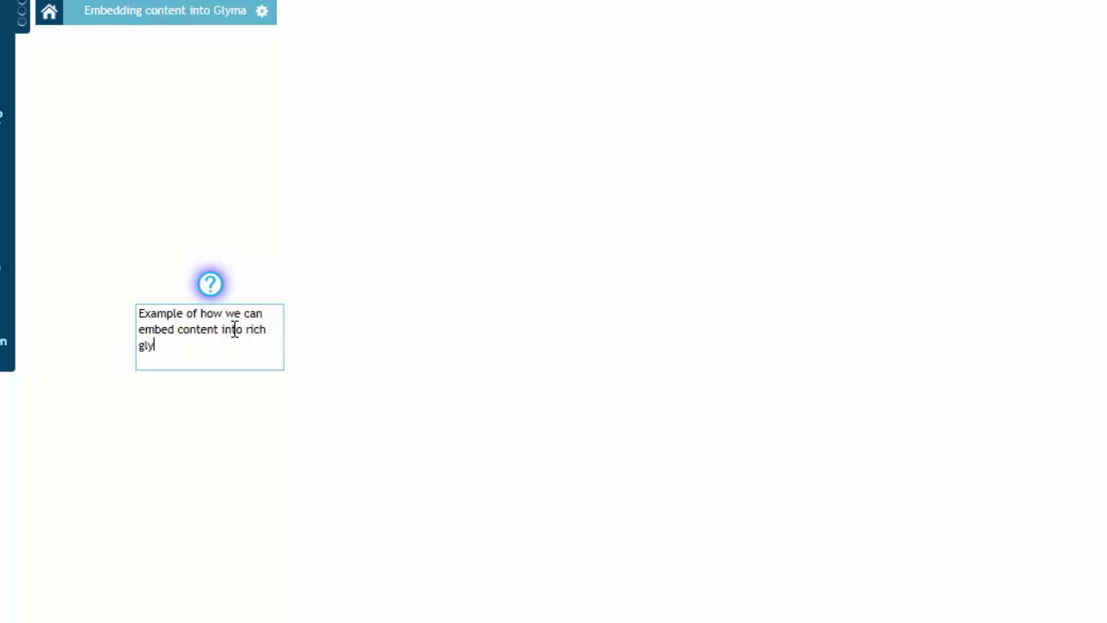
text(ma maps?)
key(Return)
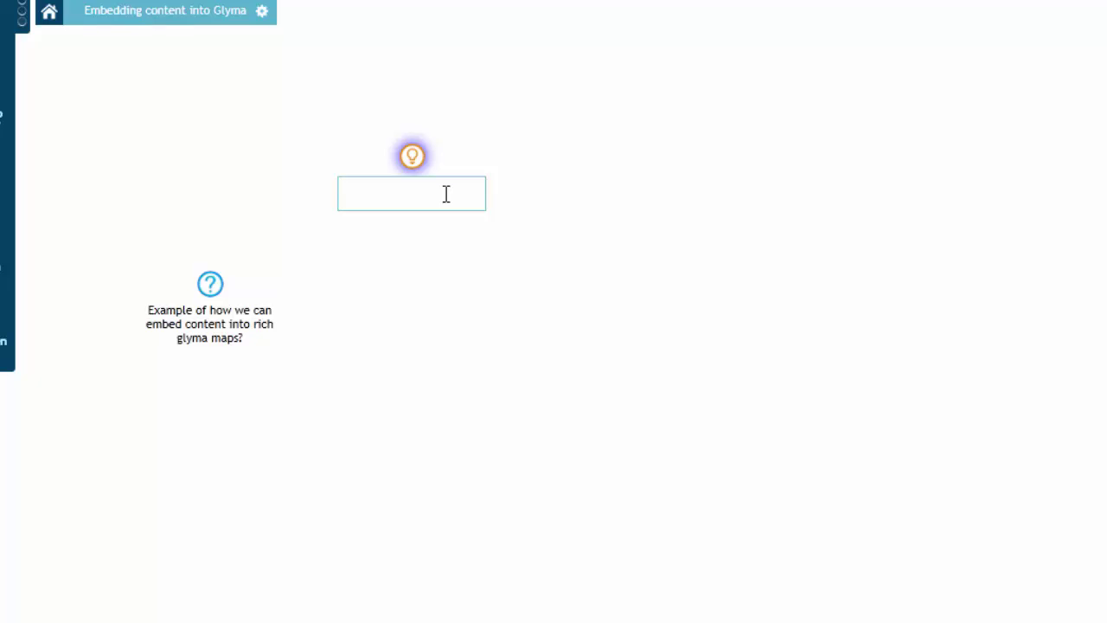
Title the idea node 'Embed youtube video snippets into maps' and link it to the question node.
text(Embed youtube video s)
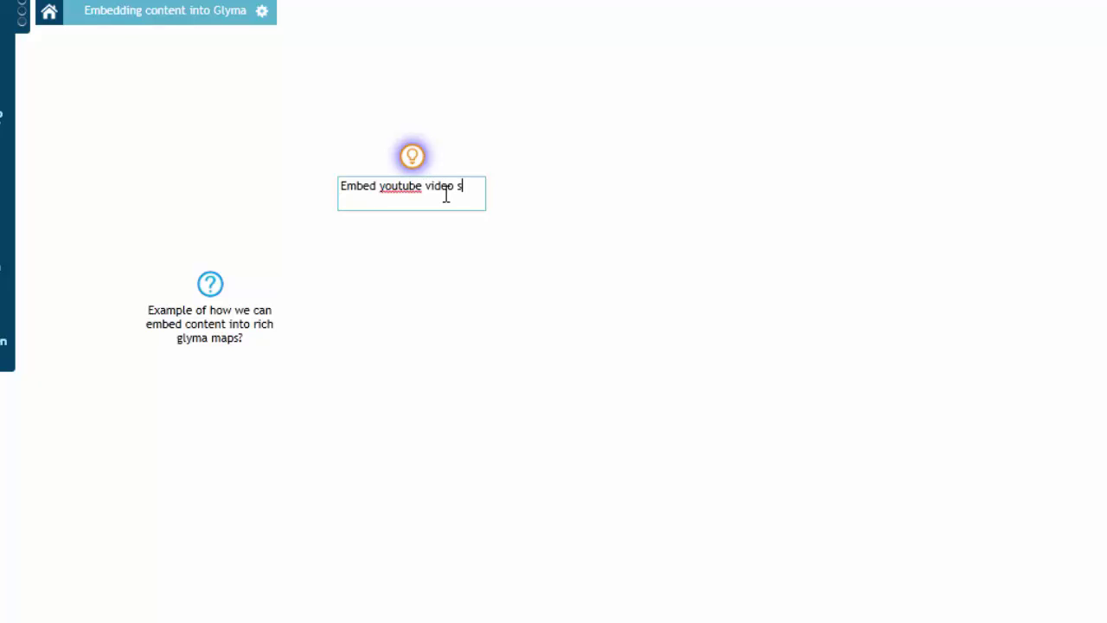
text(nippets into)
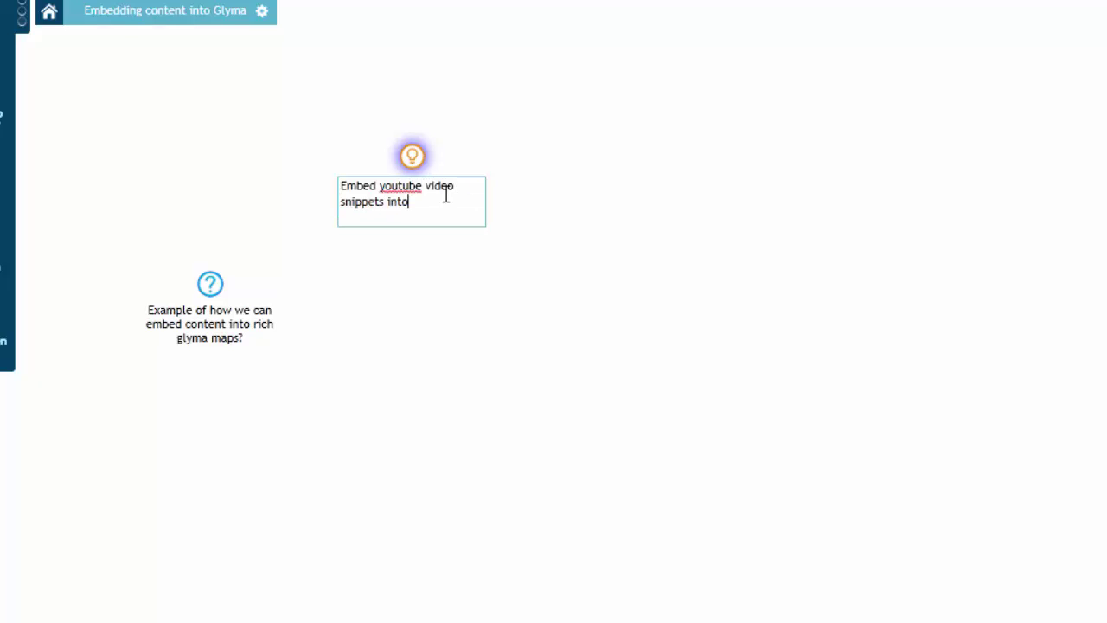
text( maps)
key(Return)
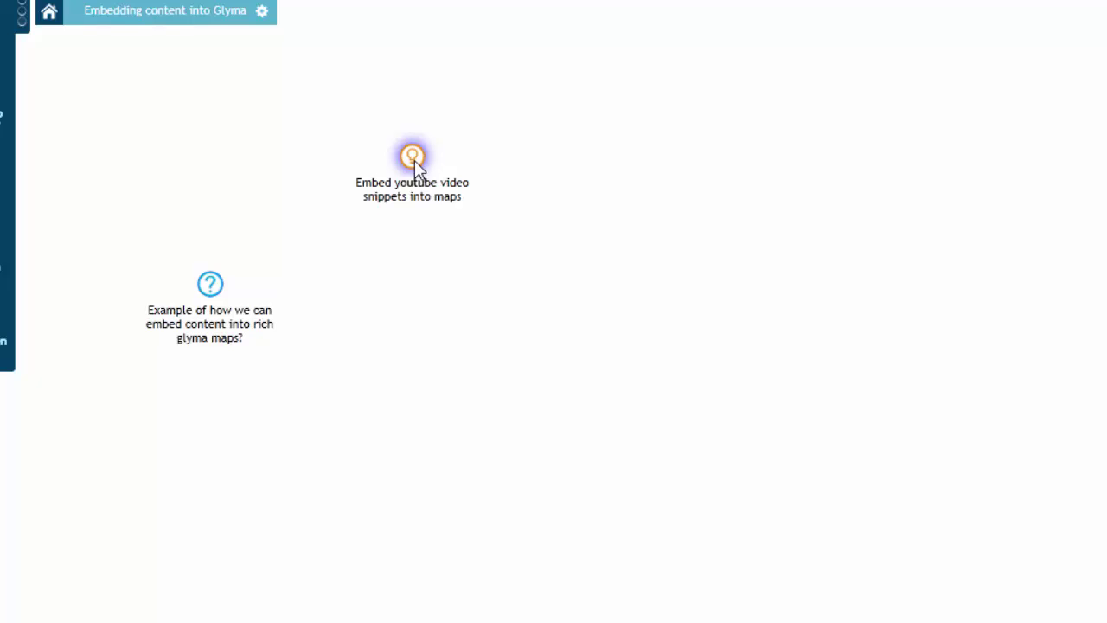
drag(414, 160, 210, 284)
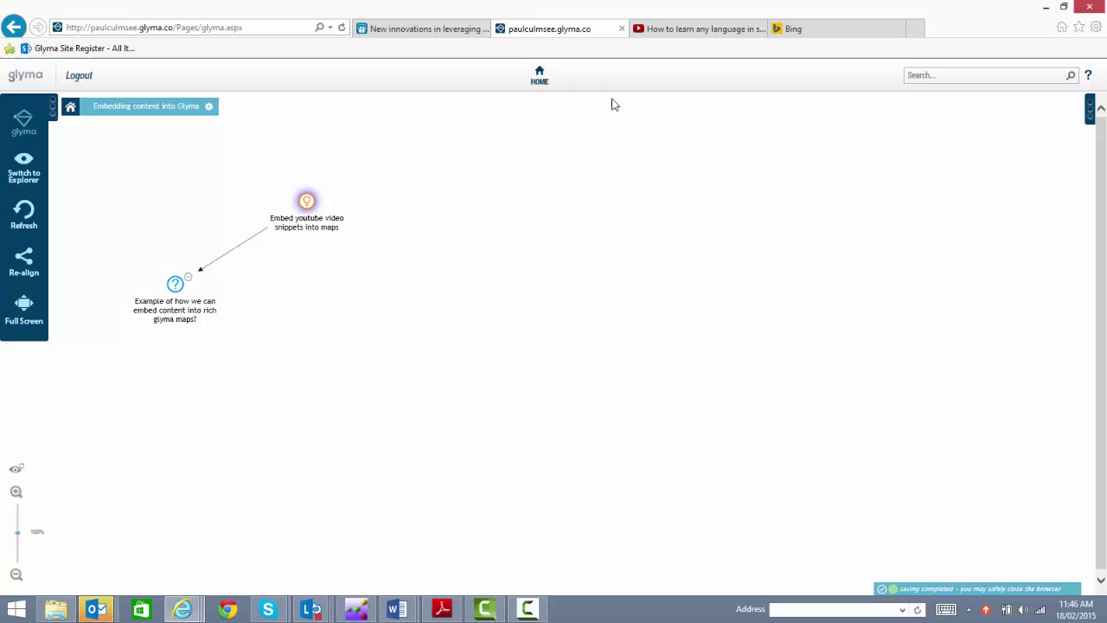
Copy the language-learning video's YouTube address and return to the Glyma map.
click(678, 32)
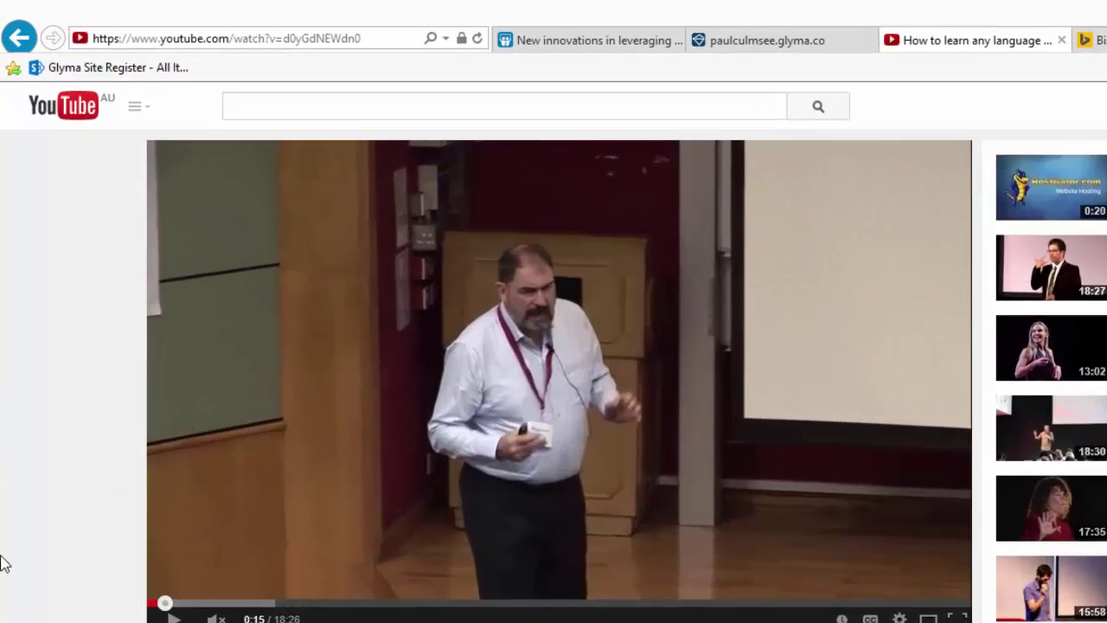
click(368, 37)
key(ctrl+c)
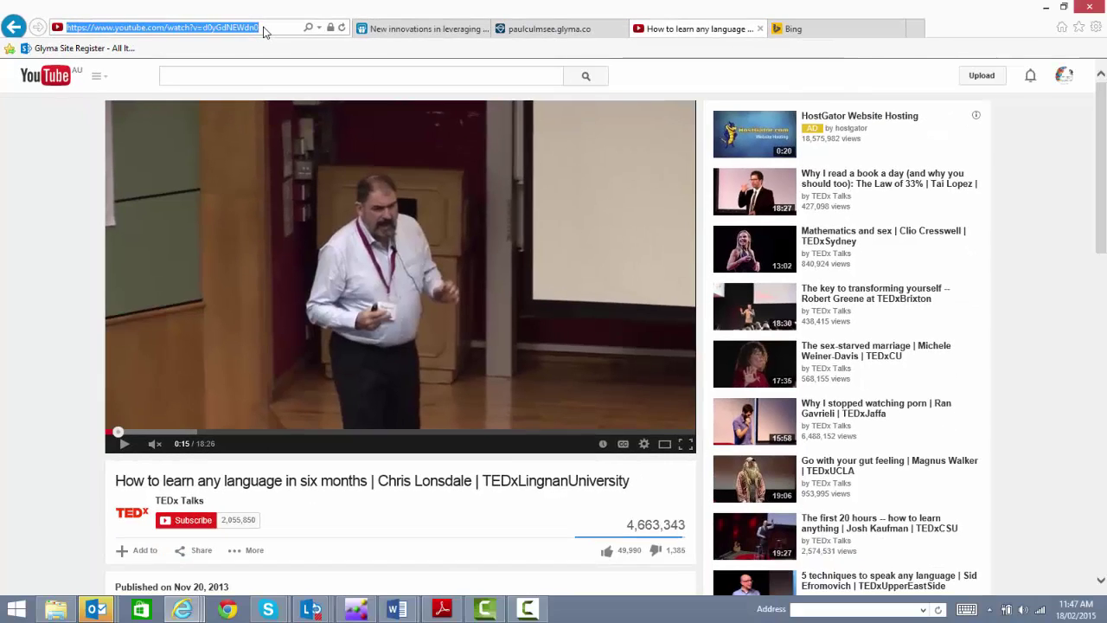
click(537, 32)
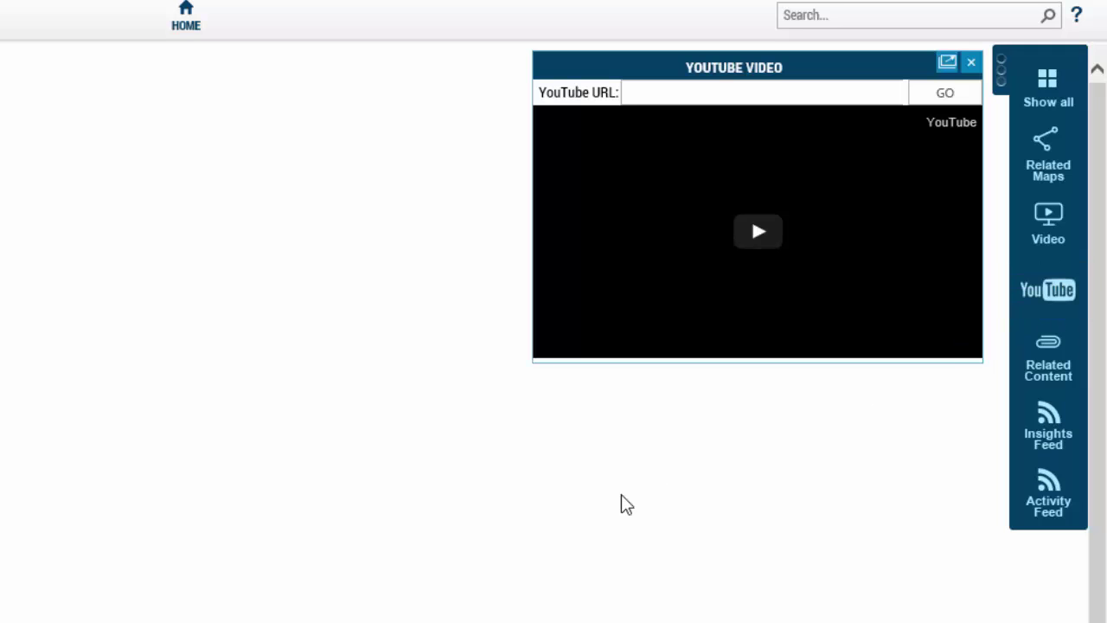
Paste the copied URL into the YouTube panel and load the language-learning video.
click(641, 90)
key(ctrl+v)
click(948, 97)
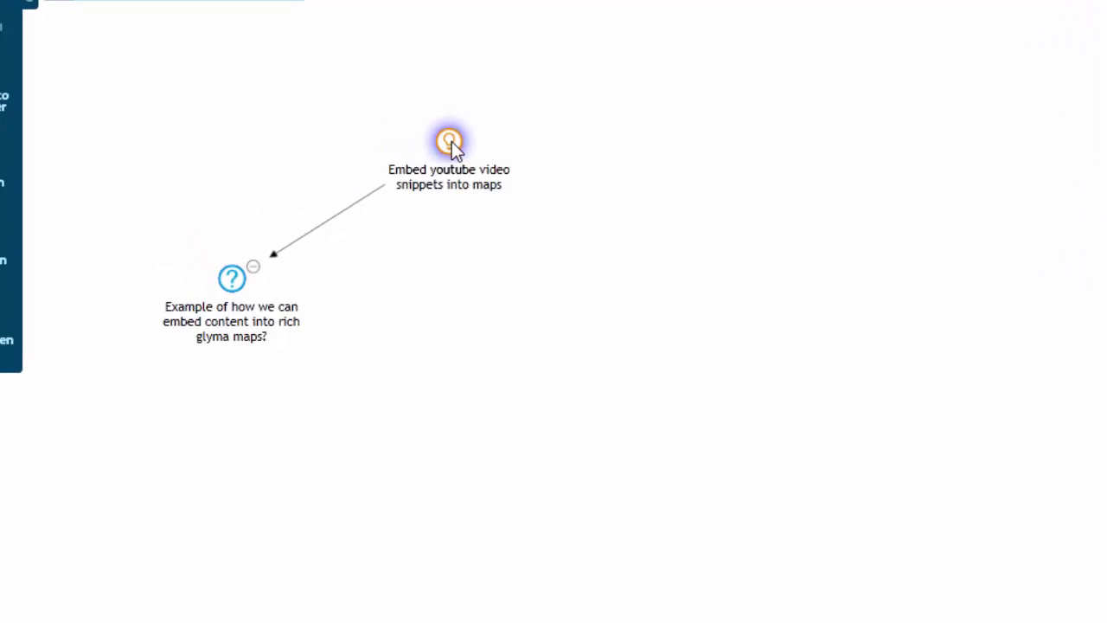
Record a TEDx clip on the Embed youtube idea node, from the current point to about 8:51.
right_click(452, 141)
mouse_move(537, 318)
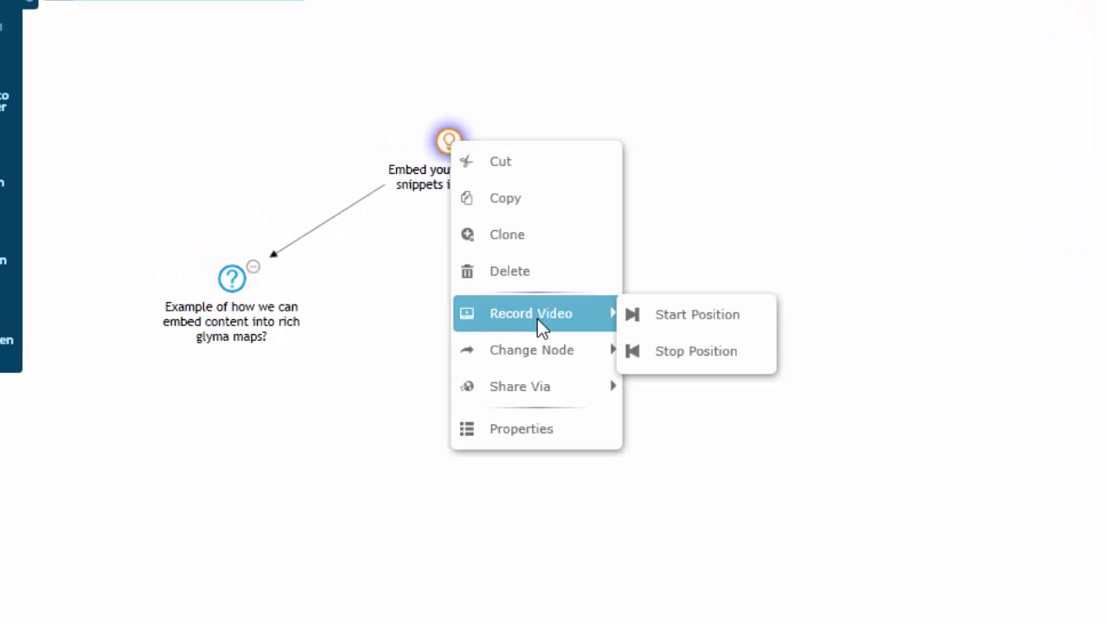
click(687, 325)
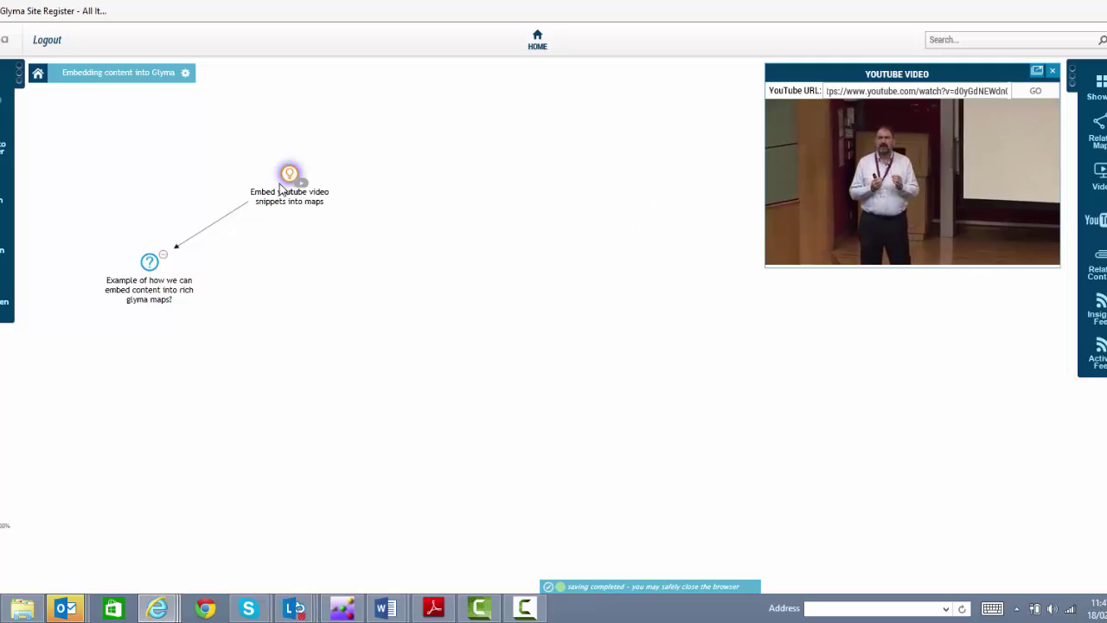
mouse_move(788, 240)
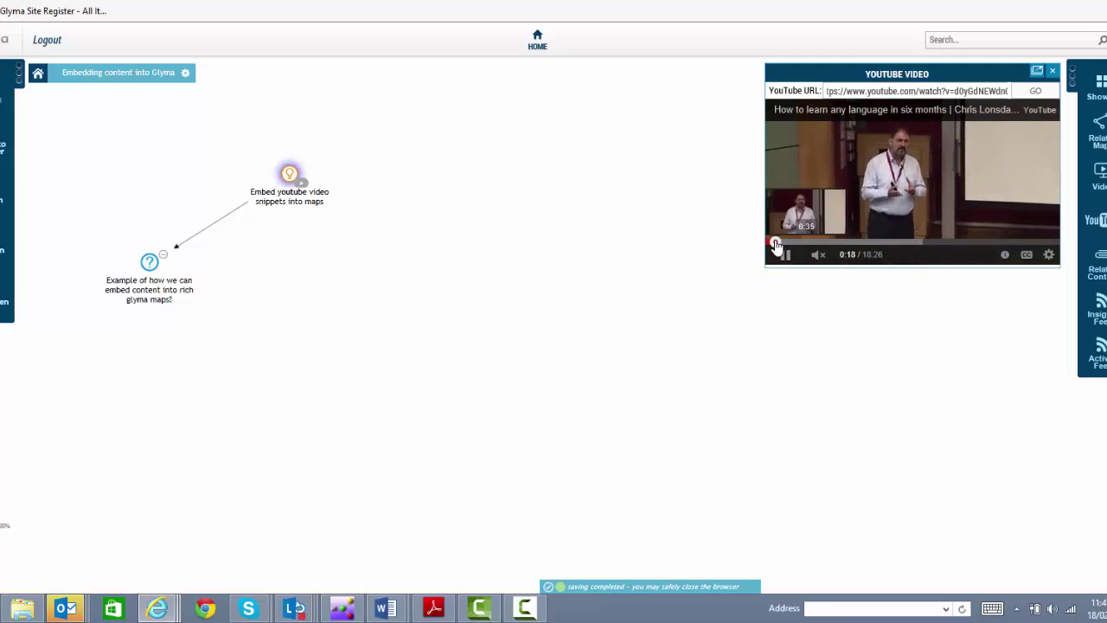
drag(781, 246, 908, 250)
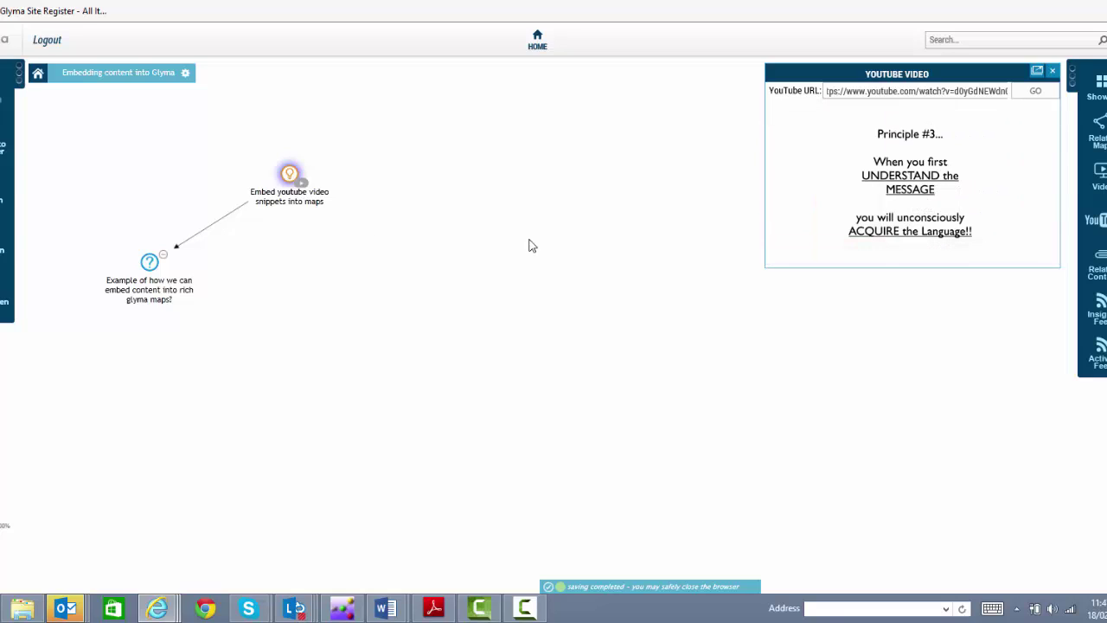
right_click(290, 174)
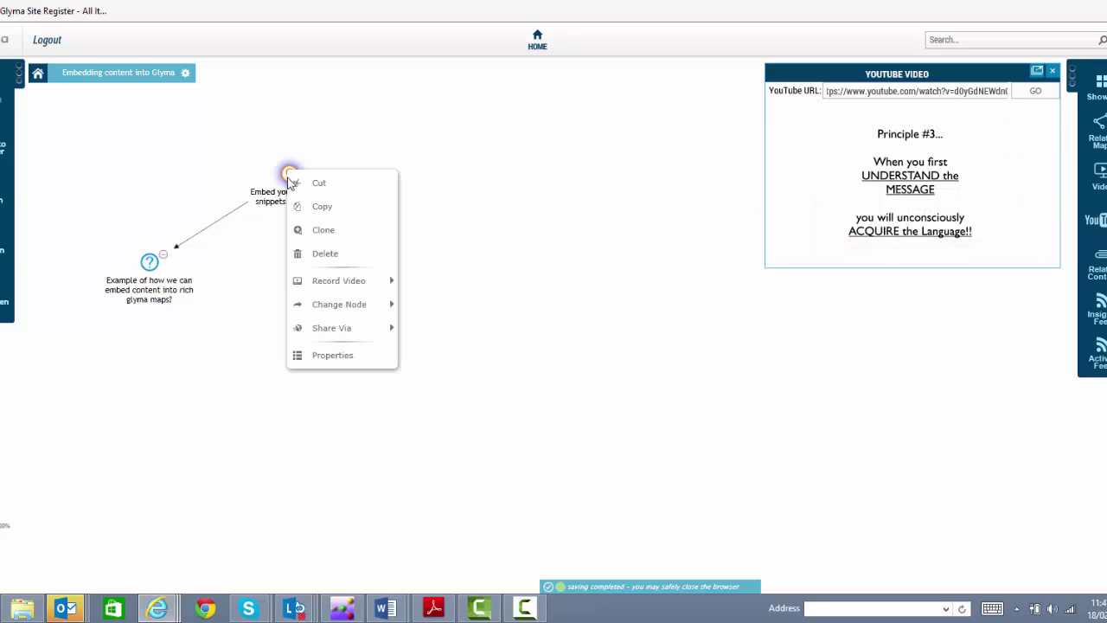
mouse_move(336, 282)
click(468, 316)
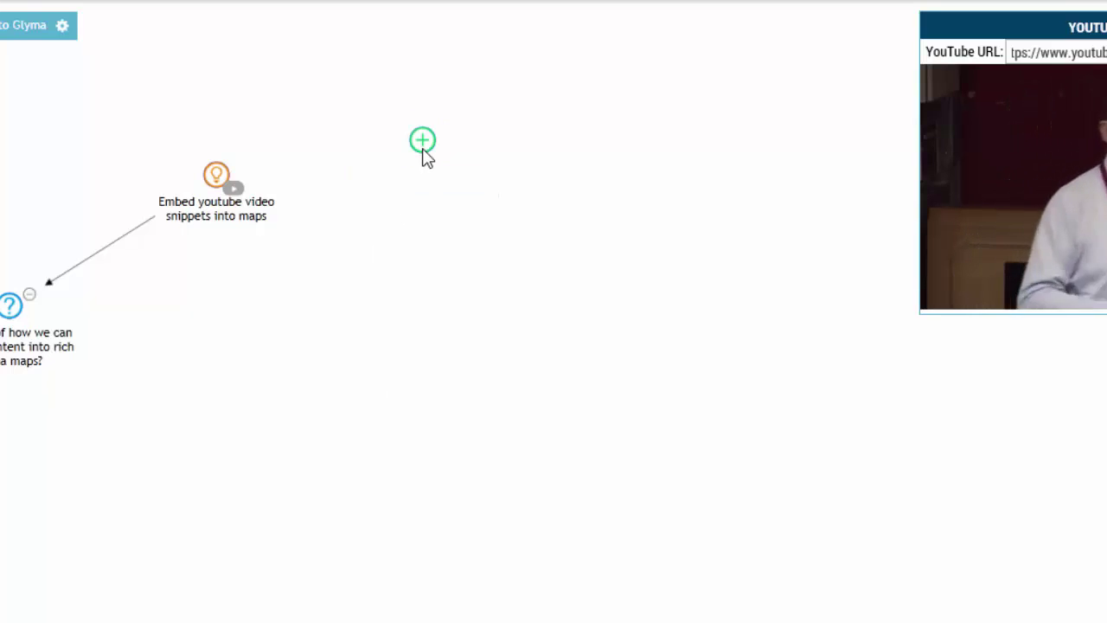
Enter the pro node text 'This allows mappers to embed specific parts of videos without having to watch the entire video' and link it to the idea node.
click(423, 141)
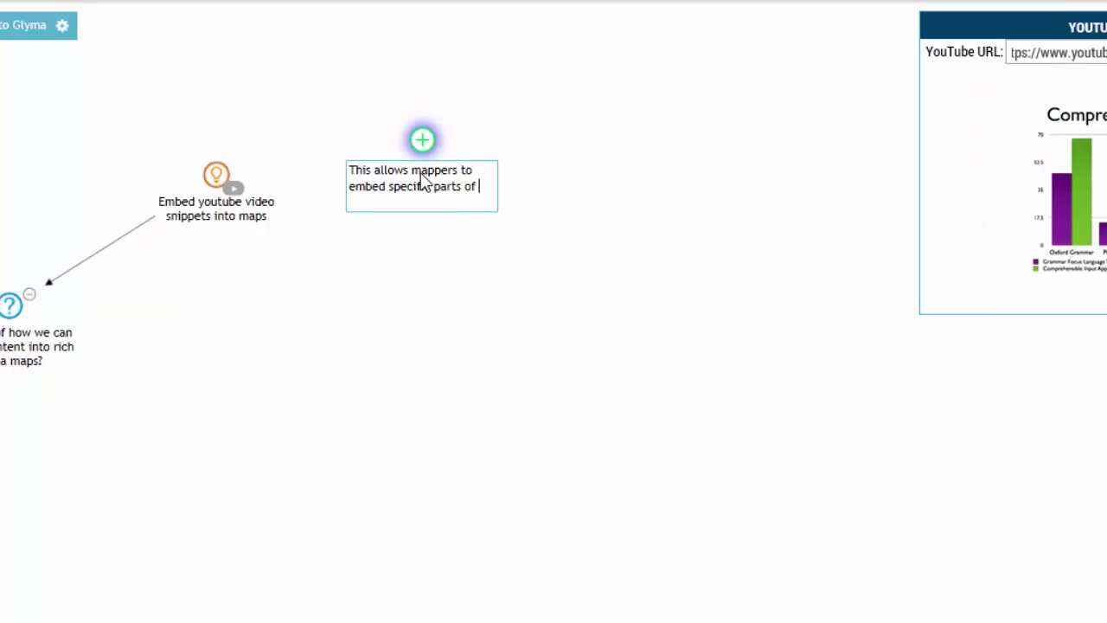
text(videos wit)
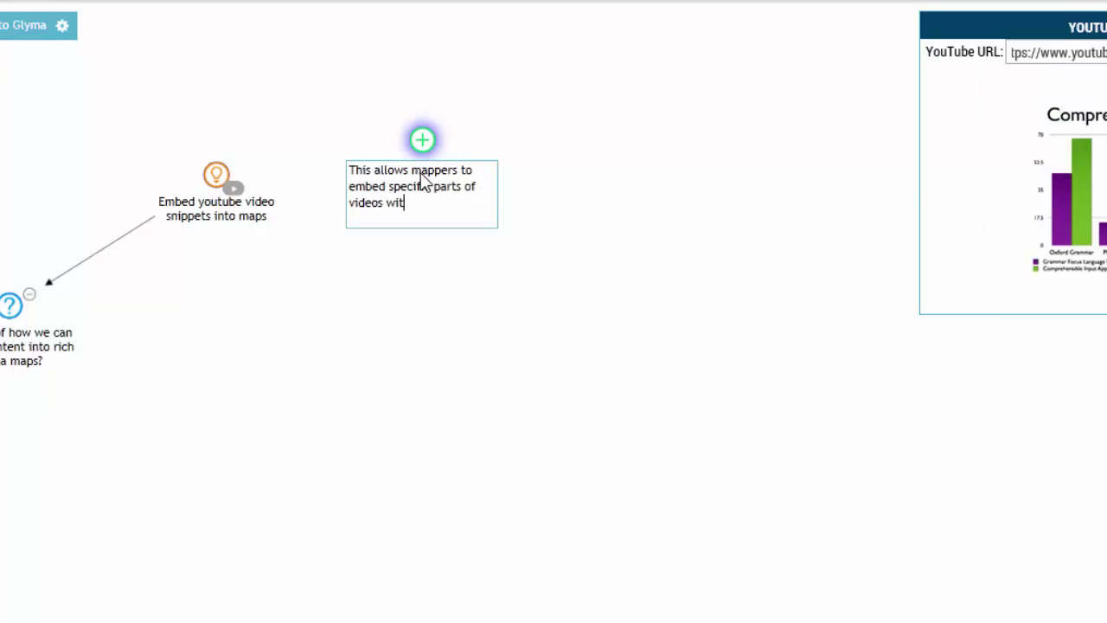
text(hout having to watch )
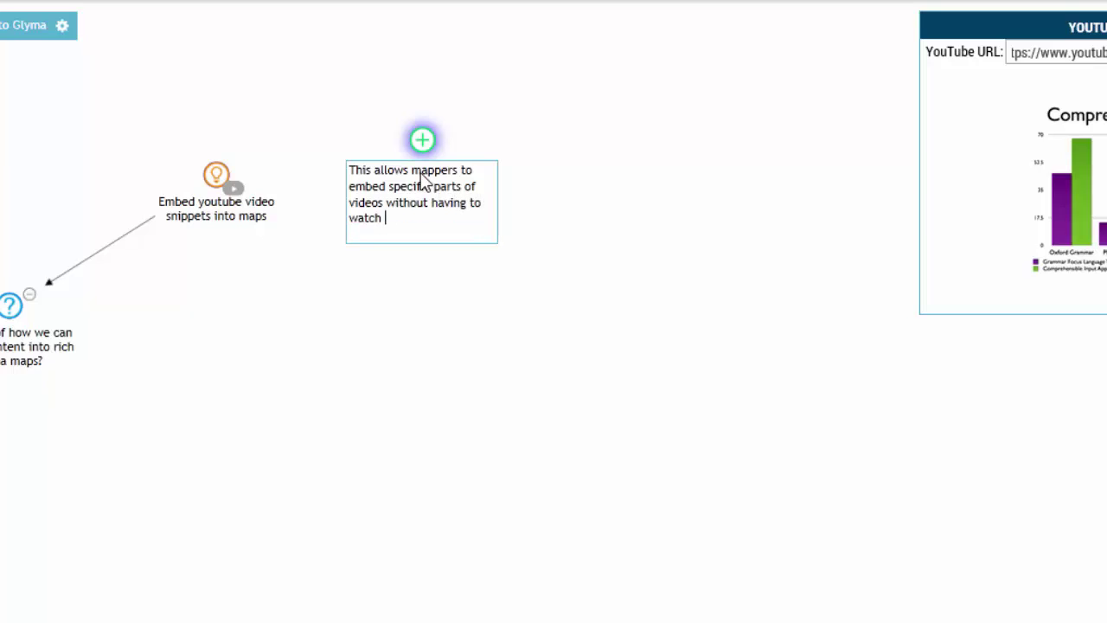
text(the entire video)
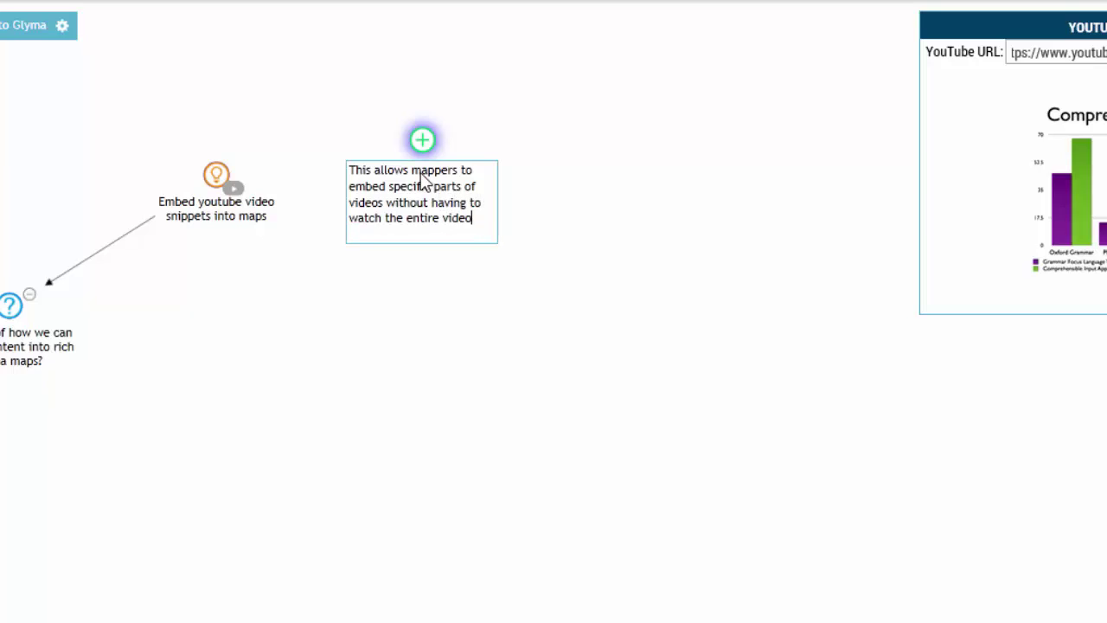
key(Return)
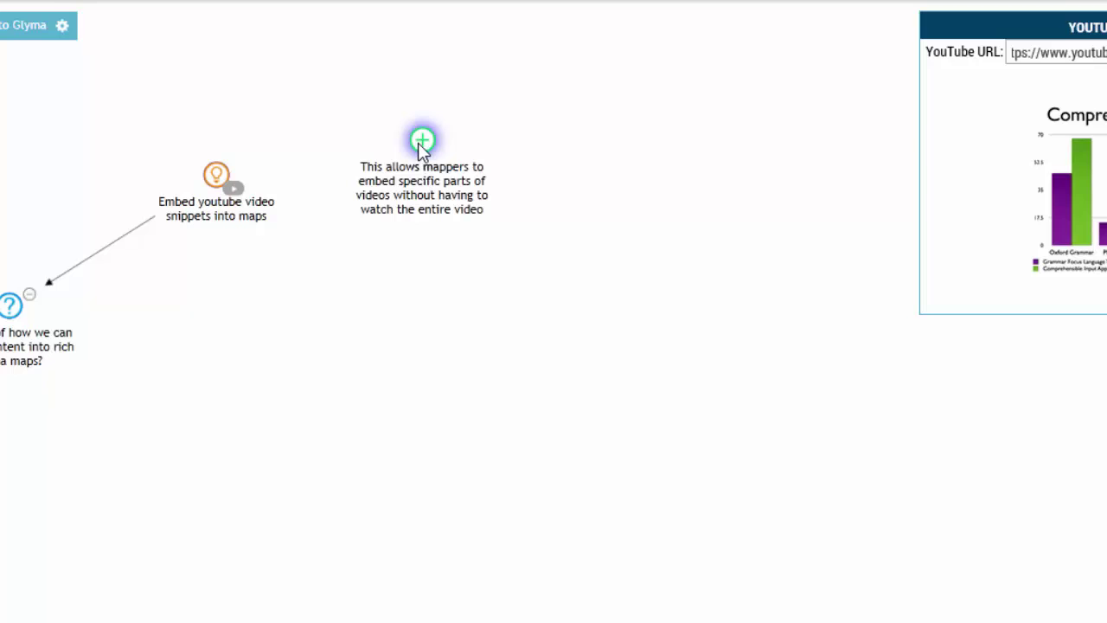
drag(417, 143, 212, 176)
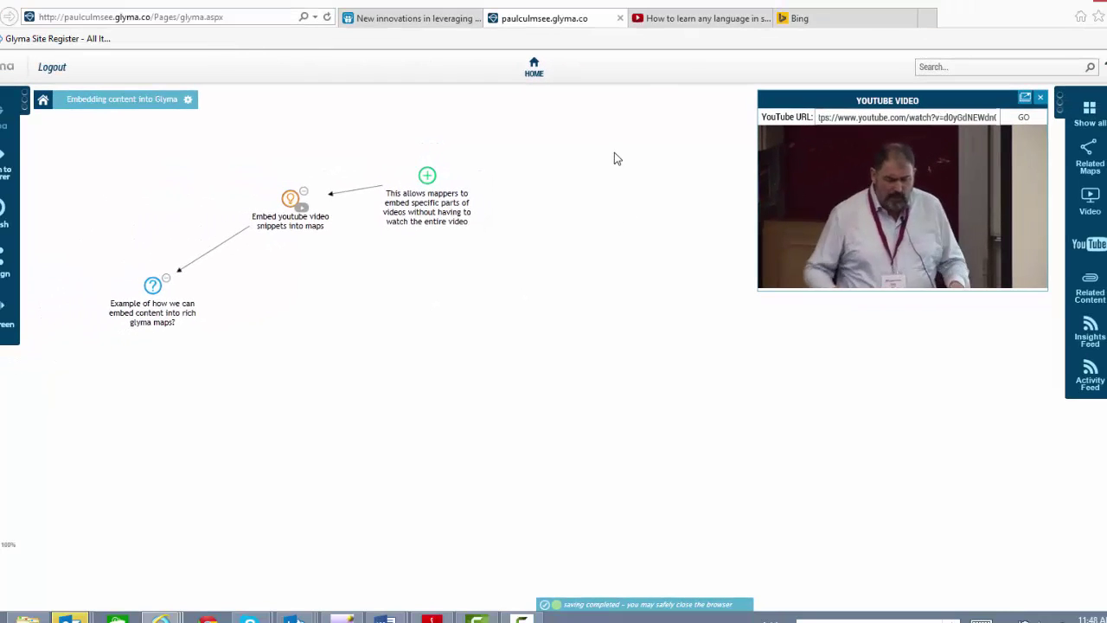
Open the 'Why I read a book a day' talk, pause it, and select its web address.
mouse_move(850, 189)
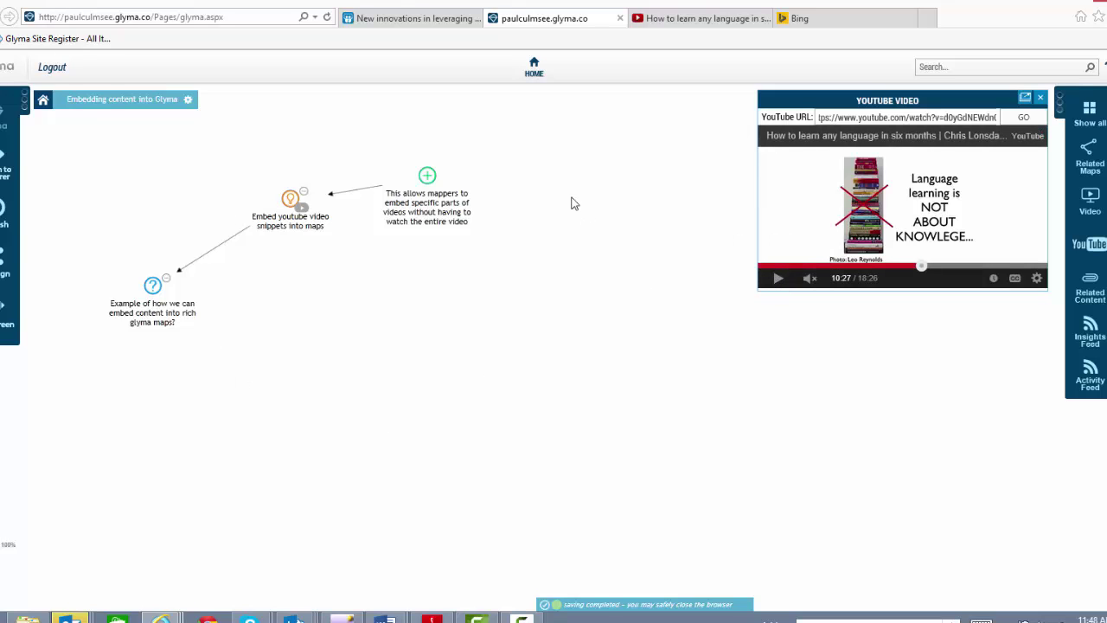
click(686, 20)
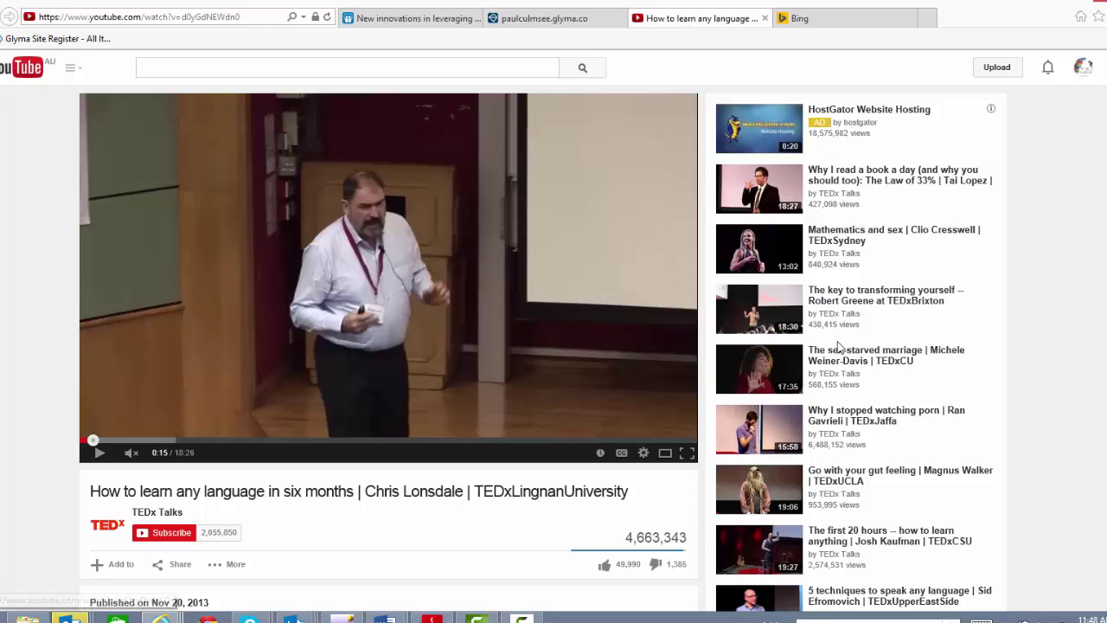
click(881, 178)
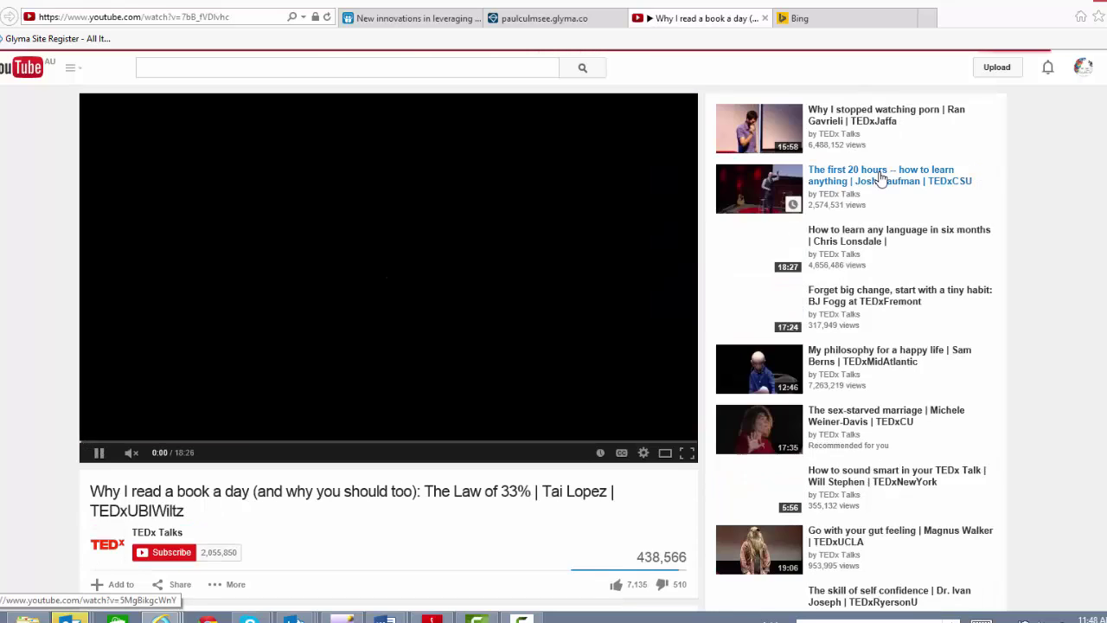
click(100, 455)
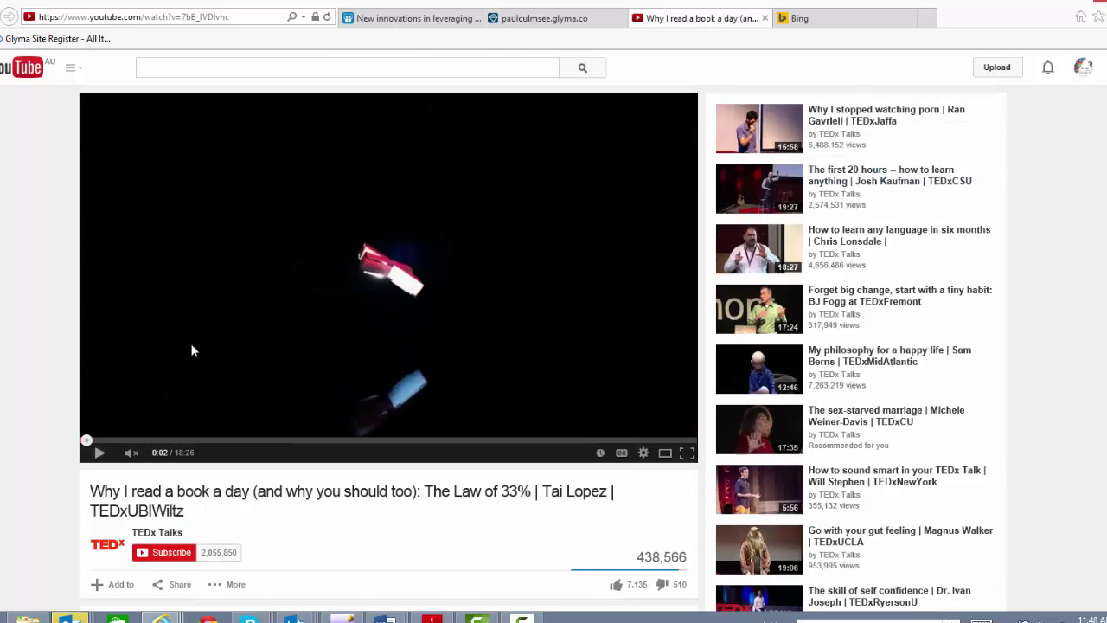
click(237, 21)
key(ctrl+c)
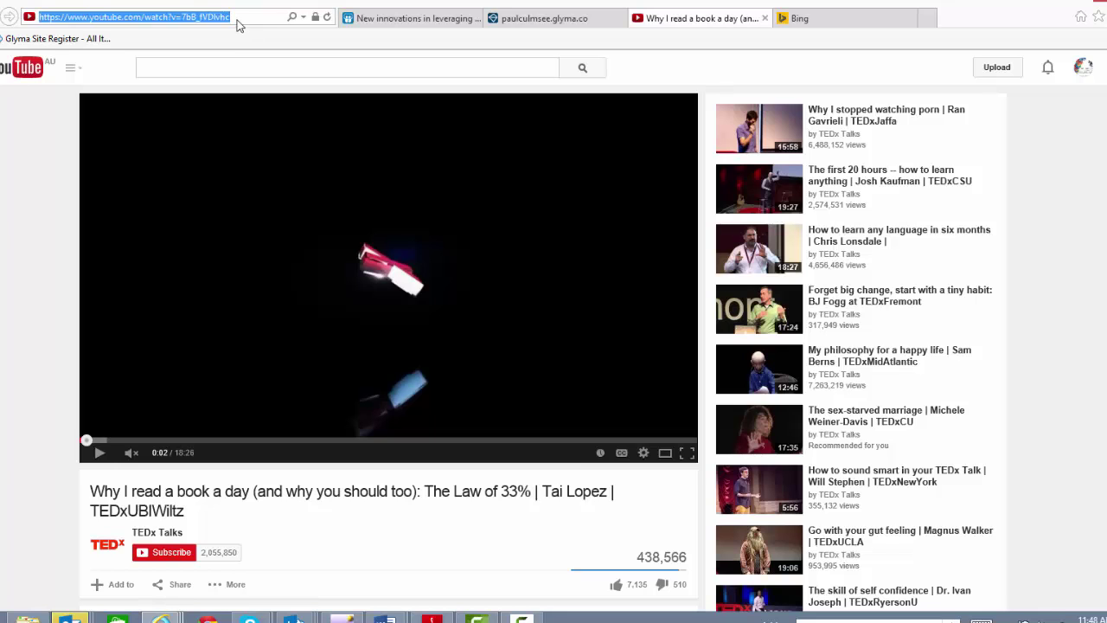
Replace the panel's video address with the book-a-day talk's URL and load it.
click(548, 19)
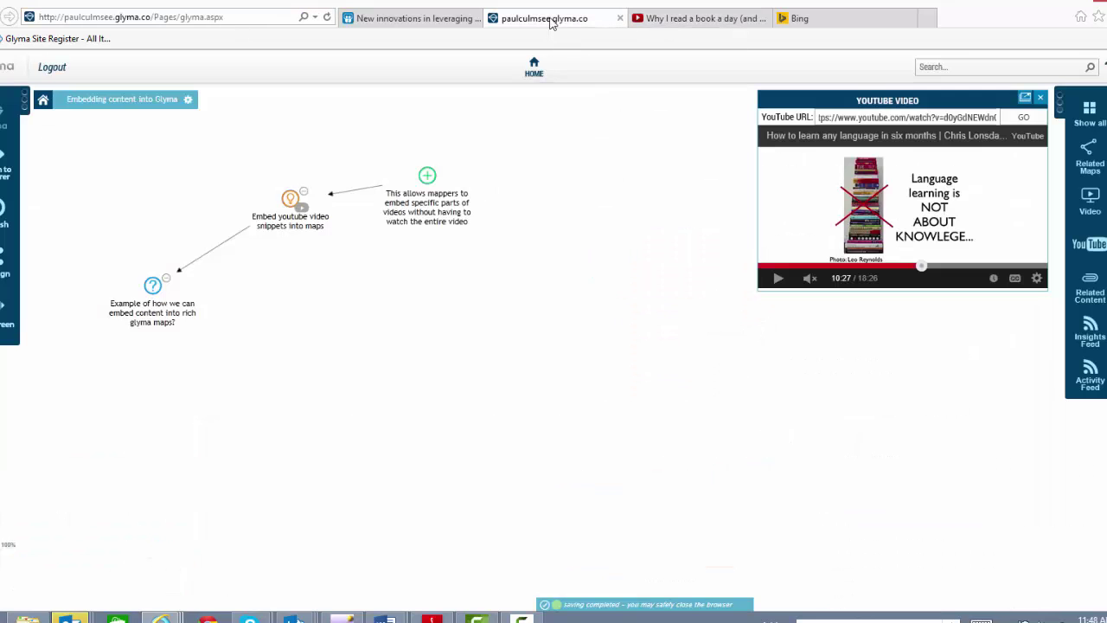
triple_click(905, 118)
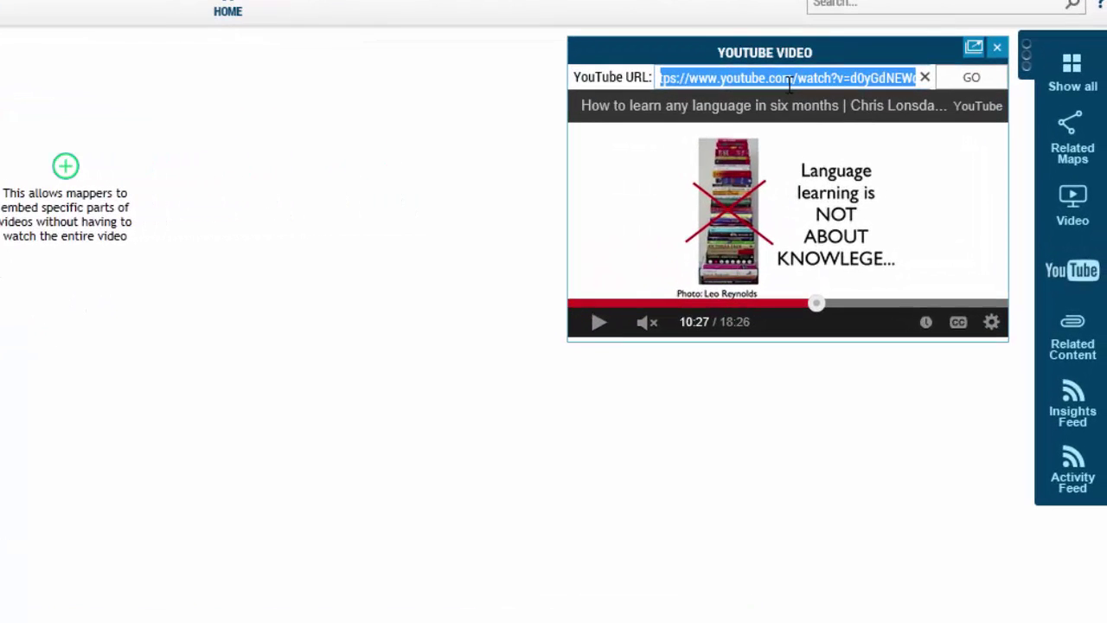
key(BackSpace)
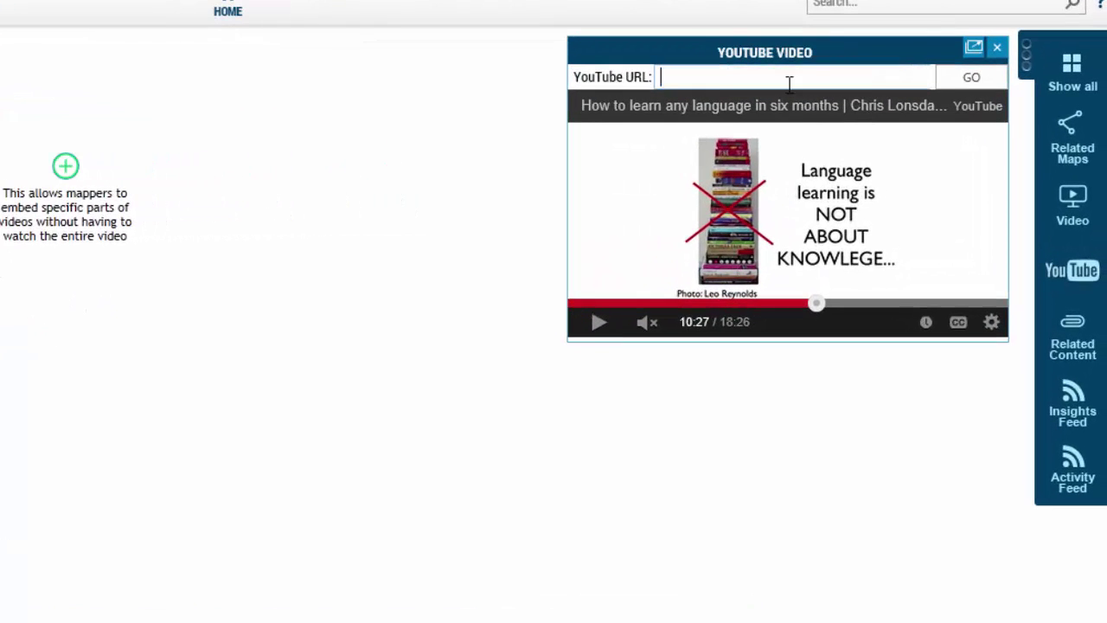
key(ctrl+v)
click(976, 83)
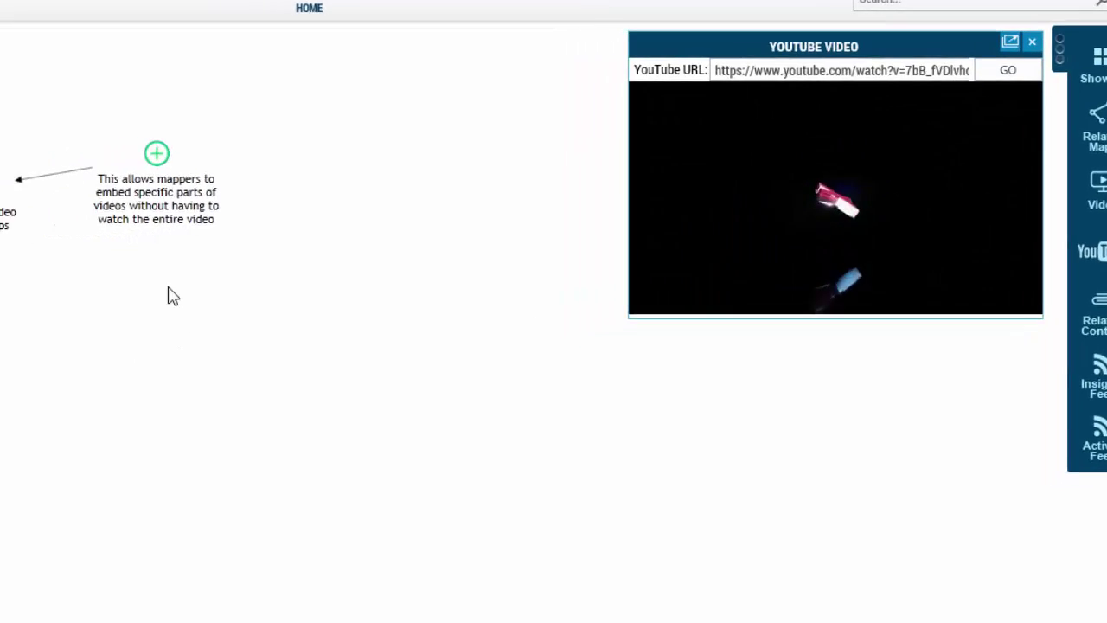
Add a node below the existing one and type 'Multiple videos can be embedded into a single map'.
double_click(314, 239)
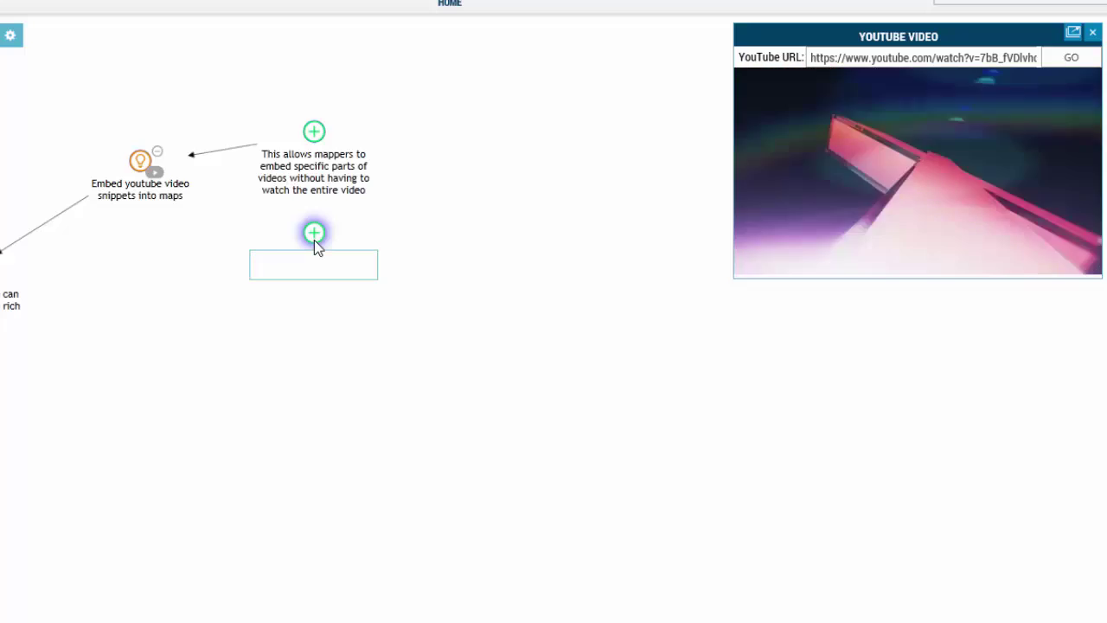
text(Mu)
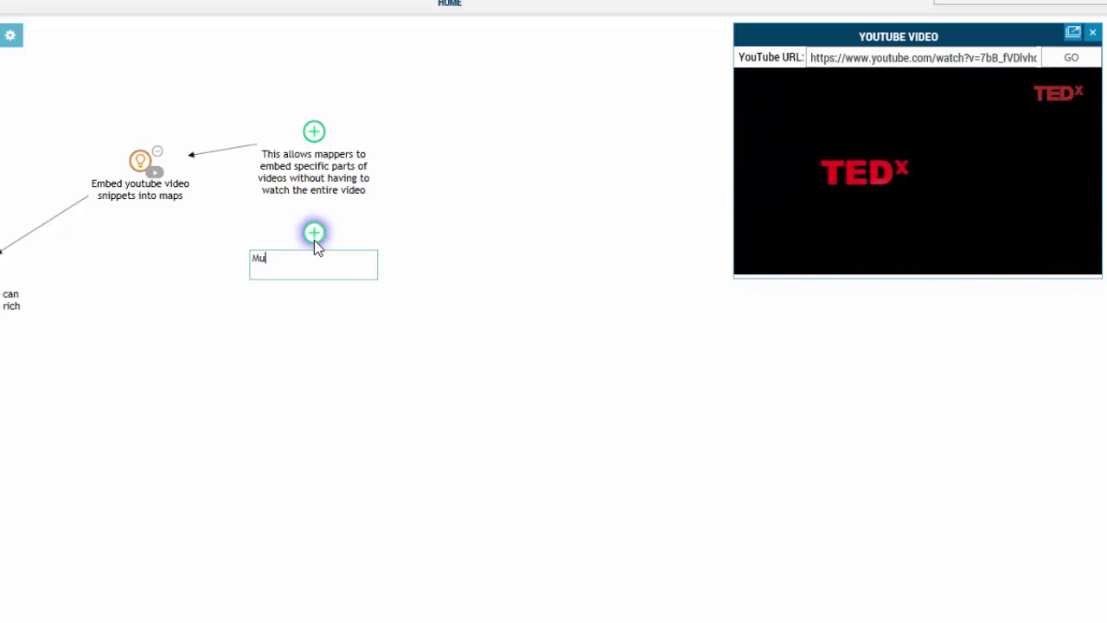
text(ltiple videos )
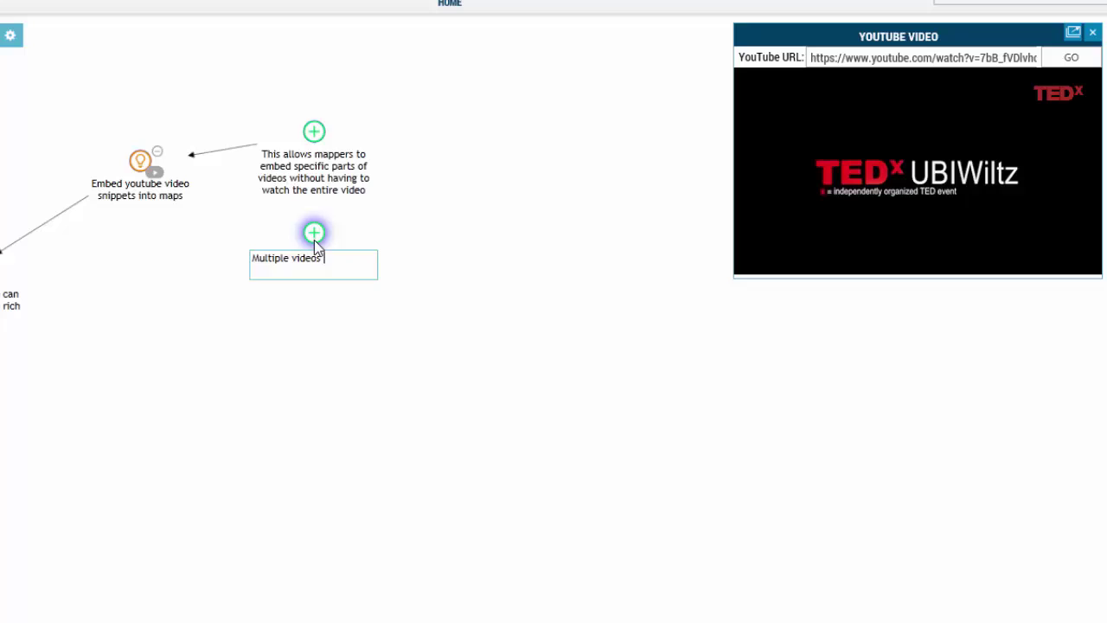
text(can be embedde)
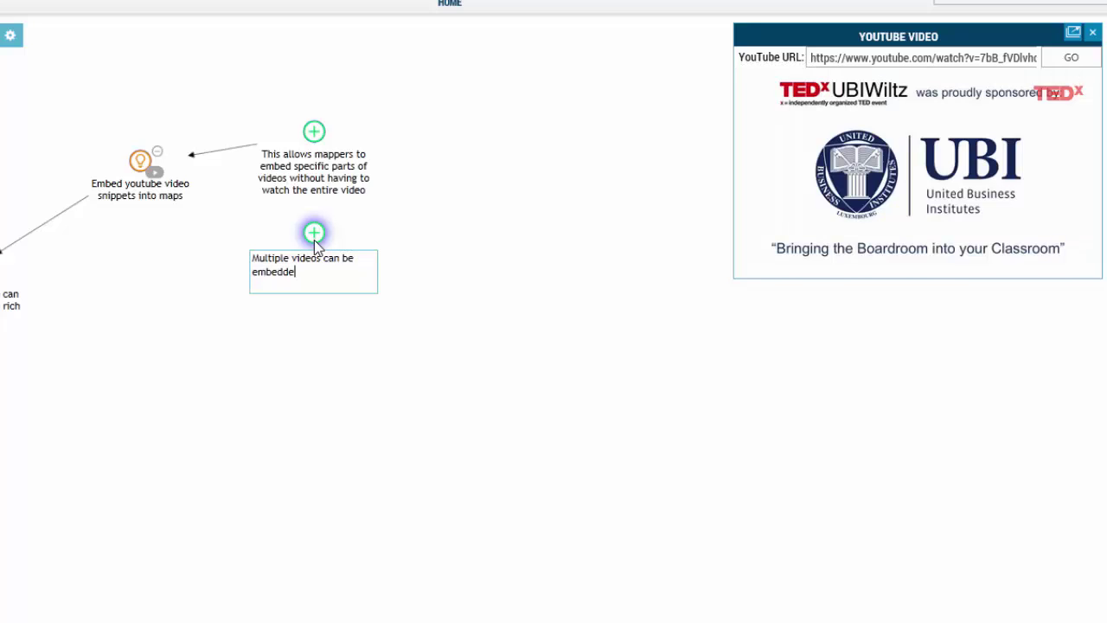
text(d into a single )
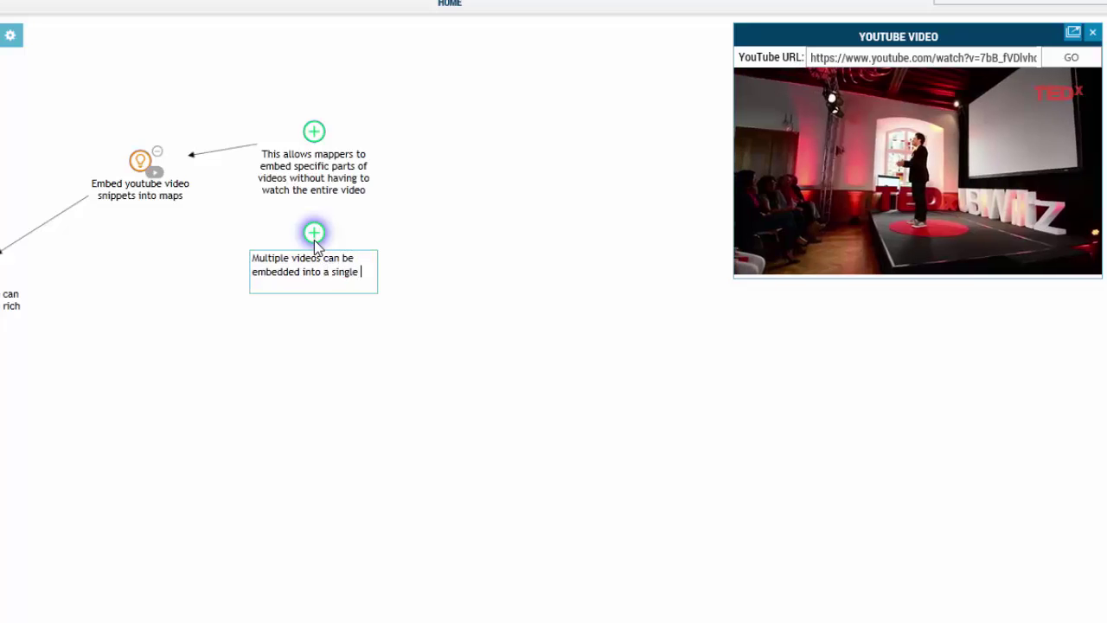
text(map)
Link the Multiple videos node to the Embed youtube idea and mark its clip start.
key(Return)
drag(298, 239, 138, 166)
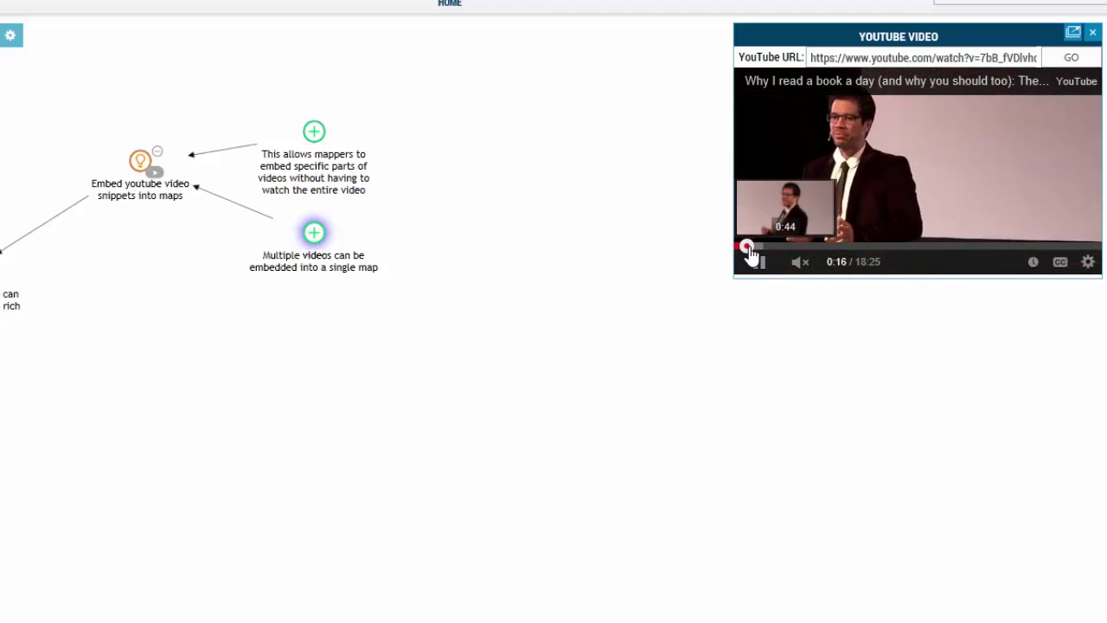
mouse_move(749, 251)
mouse_down()
mouse_move(776, 251)
mouse_move(759, 252)
mouse_up()
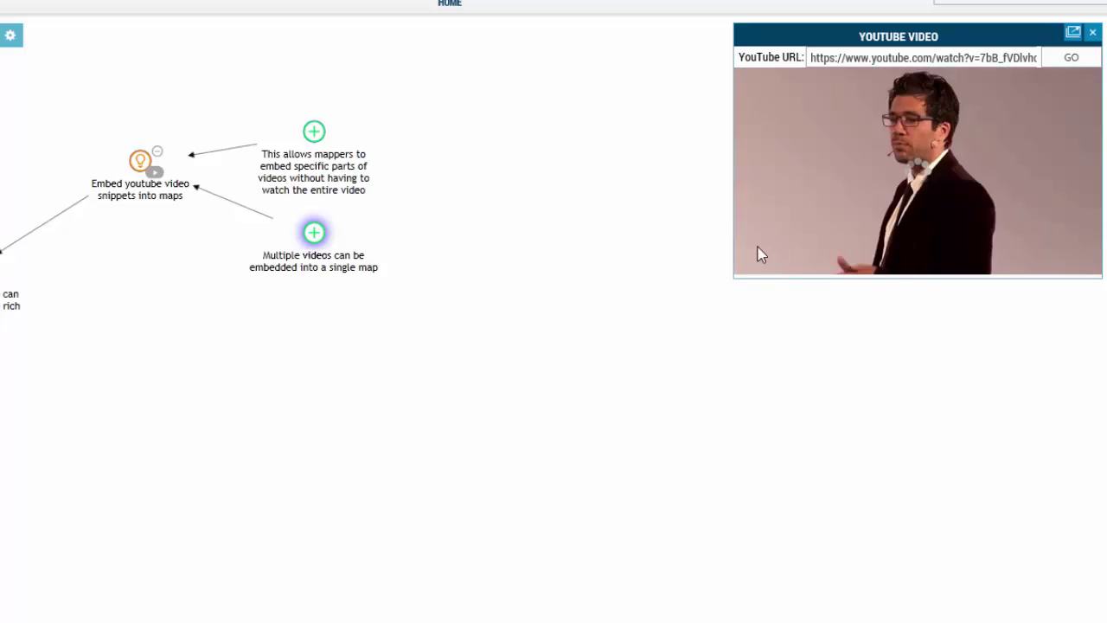
right_click(311, 243)
mouse_move(387, 378)
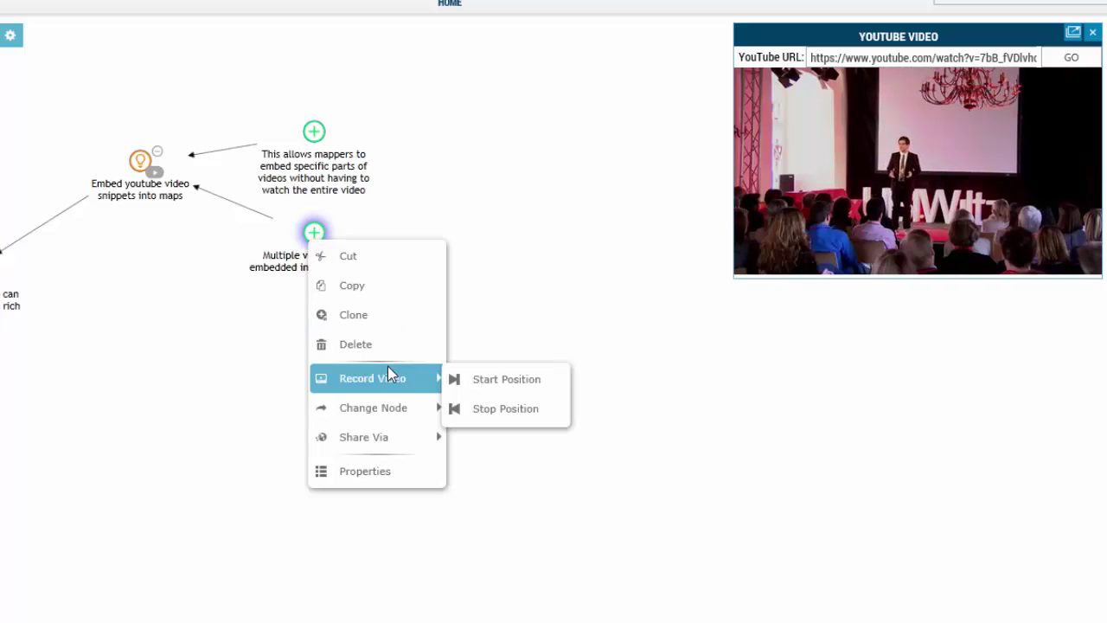
click(487, 369)
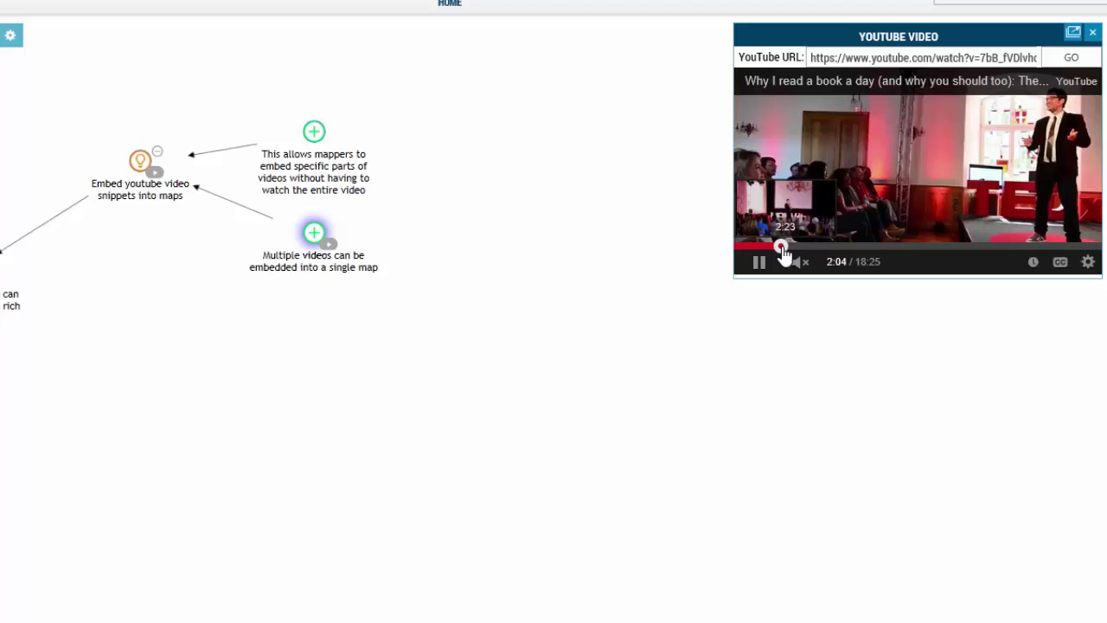
Mark the book-a-day clip's end point, then play both attached clips to test them.
drag(782, 250, 798, 252)
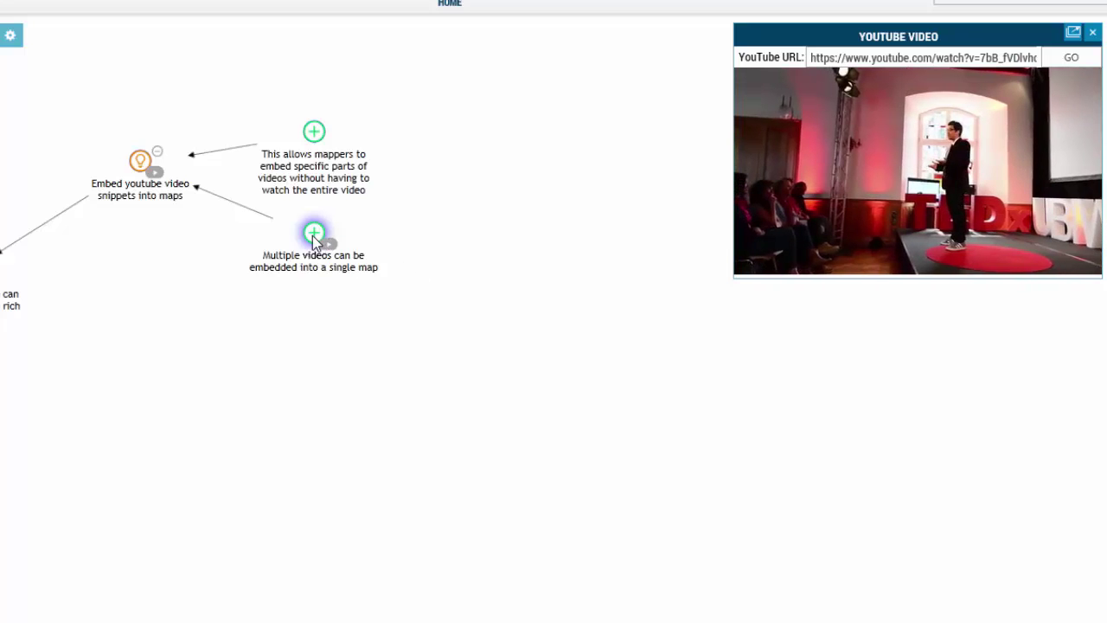
right_click(313, 235)
mouse_move(396, 376)
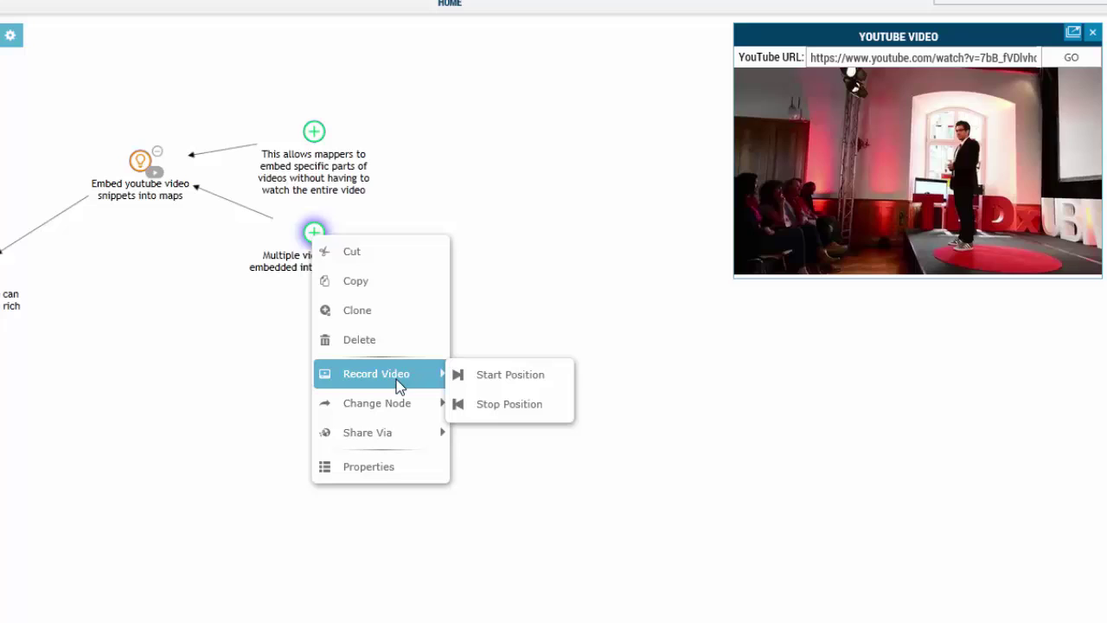
click(498, 404)
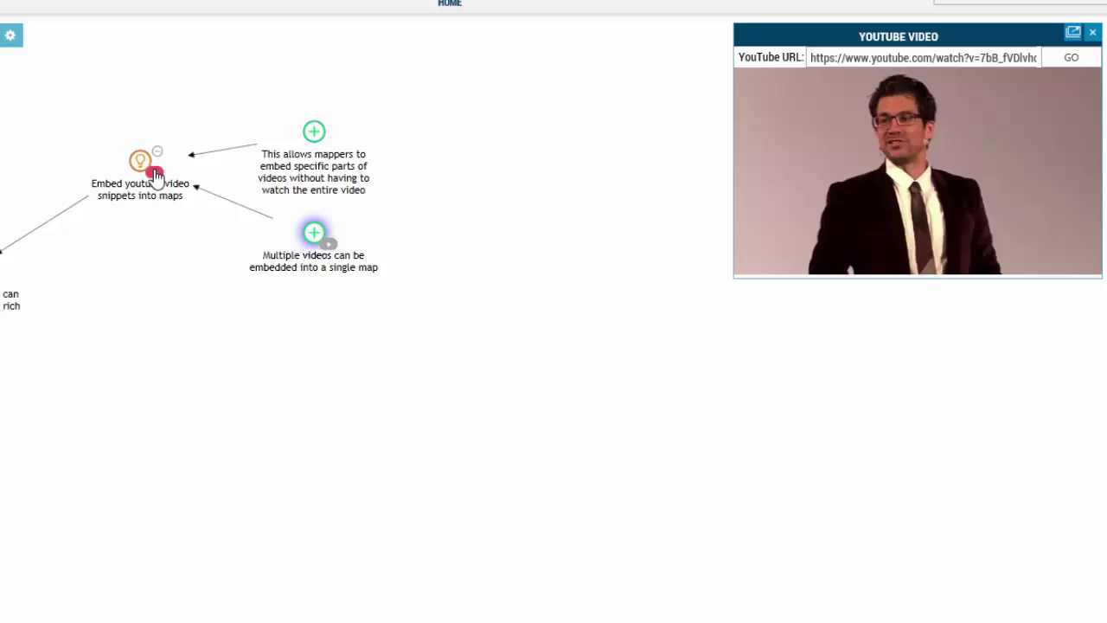
click(155, 175)
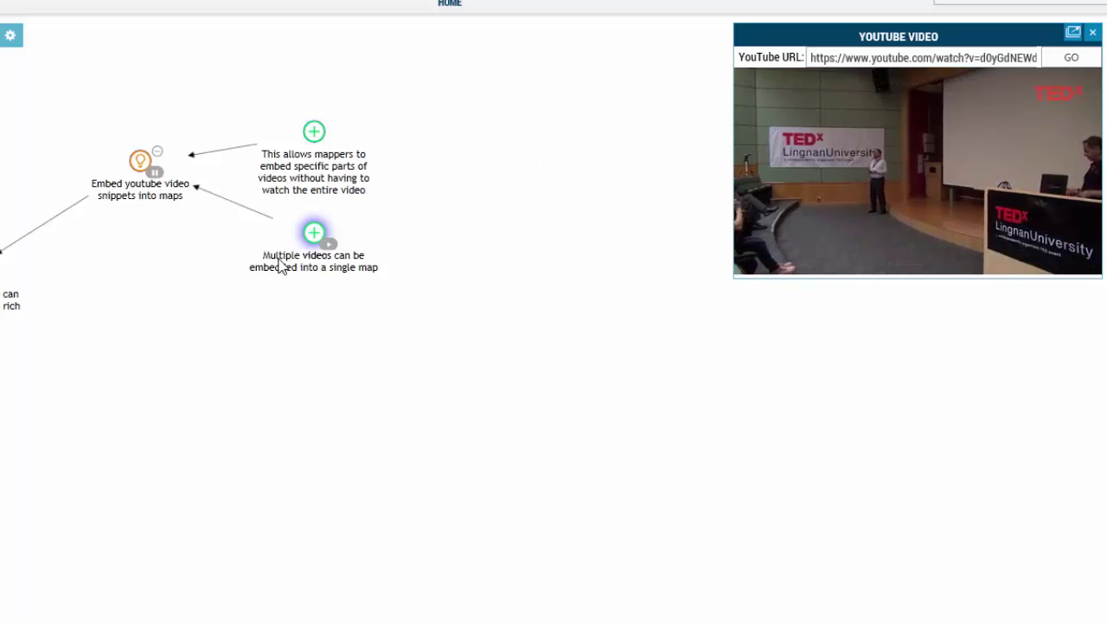
click(329, 245)
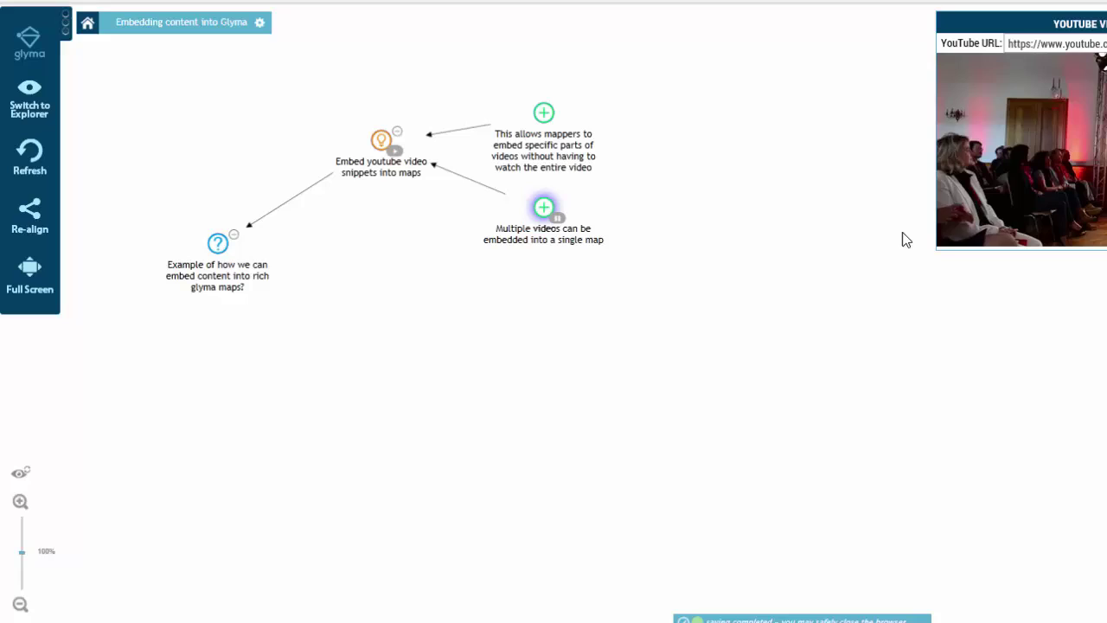
click(959, 236)
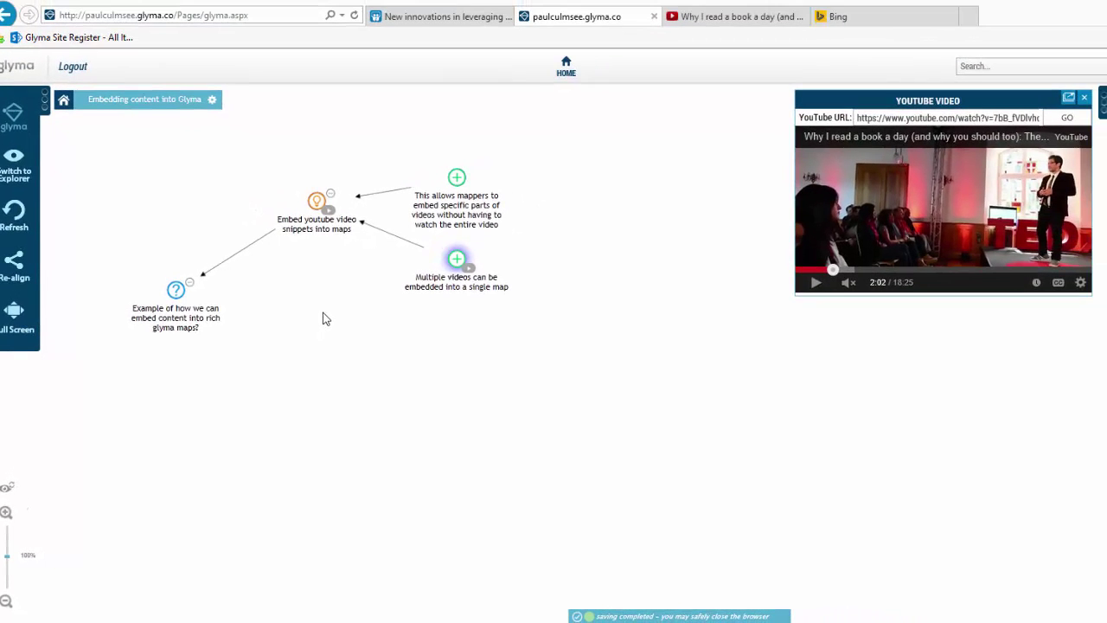
click(329, 209)
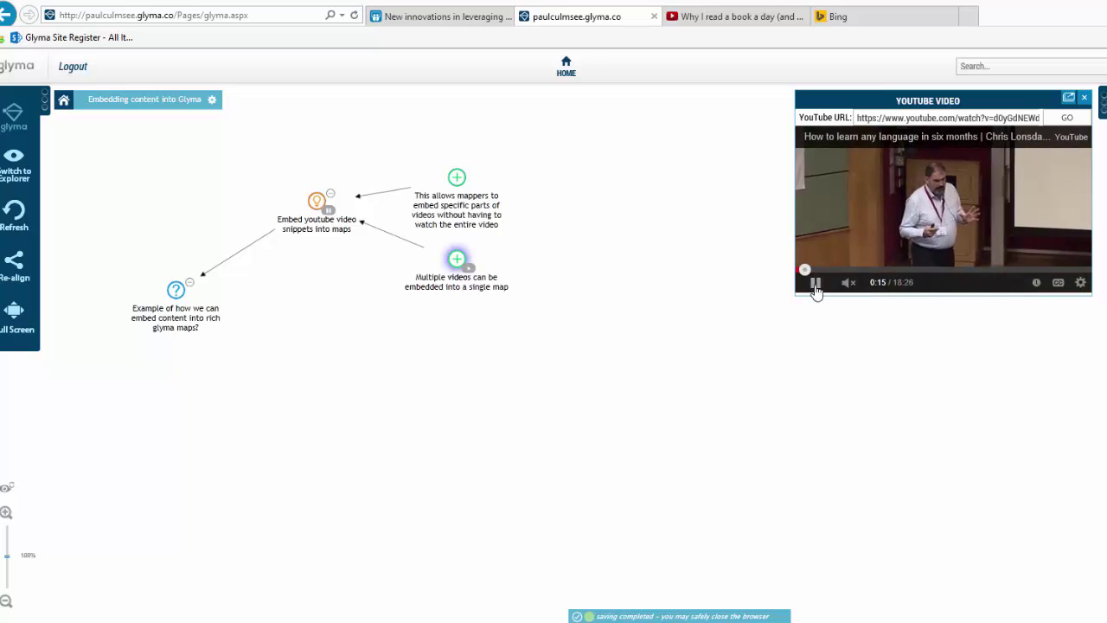
click(815, 282)
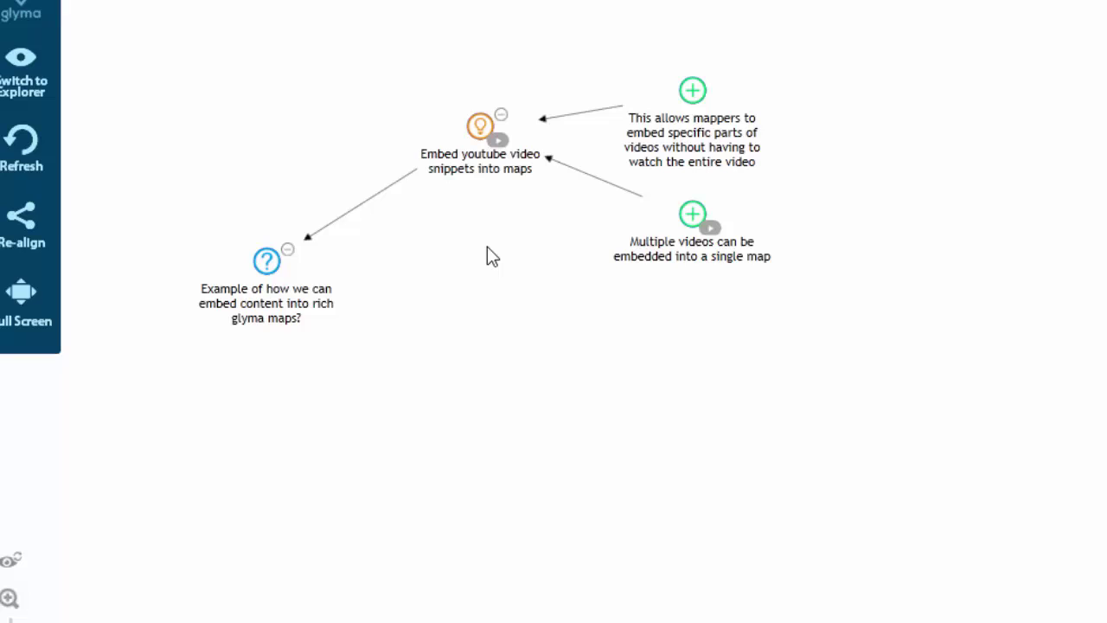
Add an 'Embed other forms of content' idea and a linked 'Such as?' question.
double_click(487, 247)
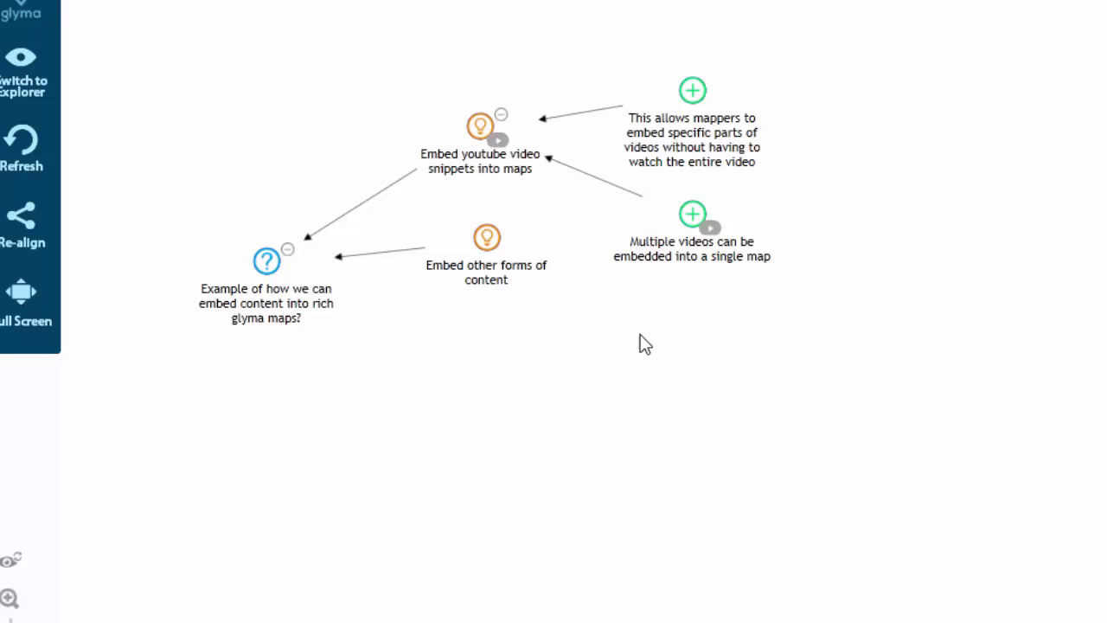
key(q)
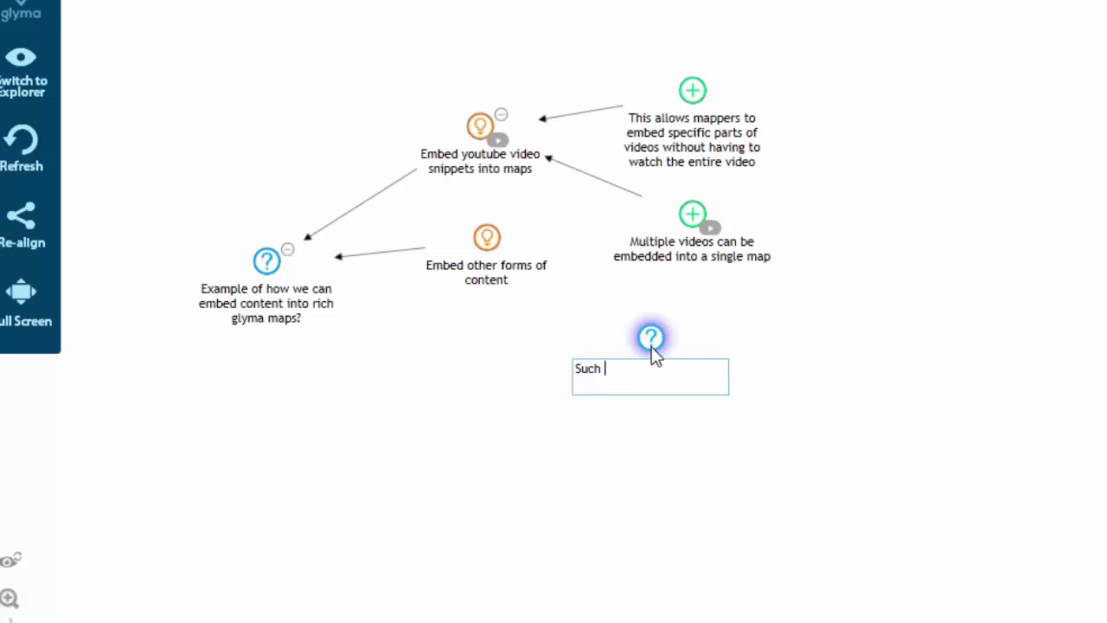
key(Return)
drag(651, 343, 485, 242)
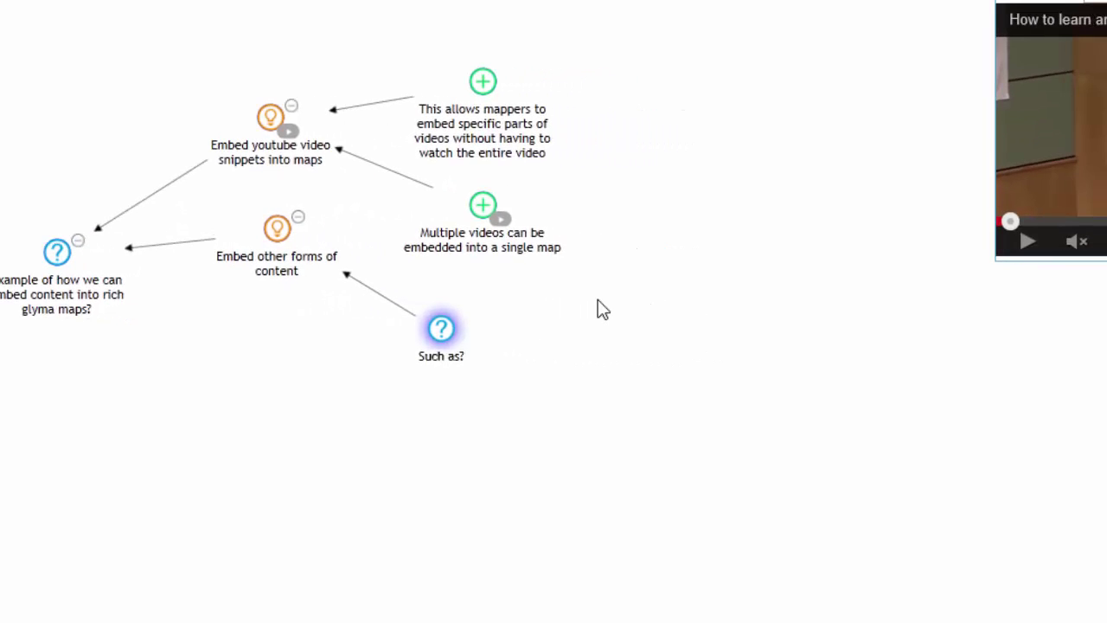
Add a 'Slideshare slides' idea linked to 'Such as?', then go to the SlideShare page.
text(i)
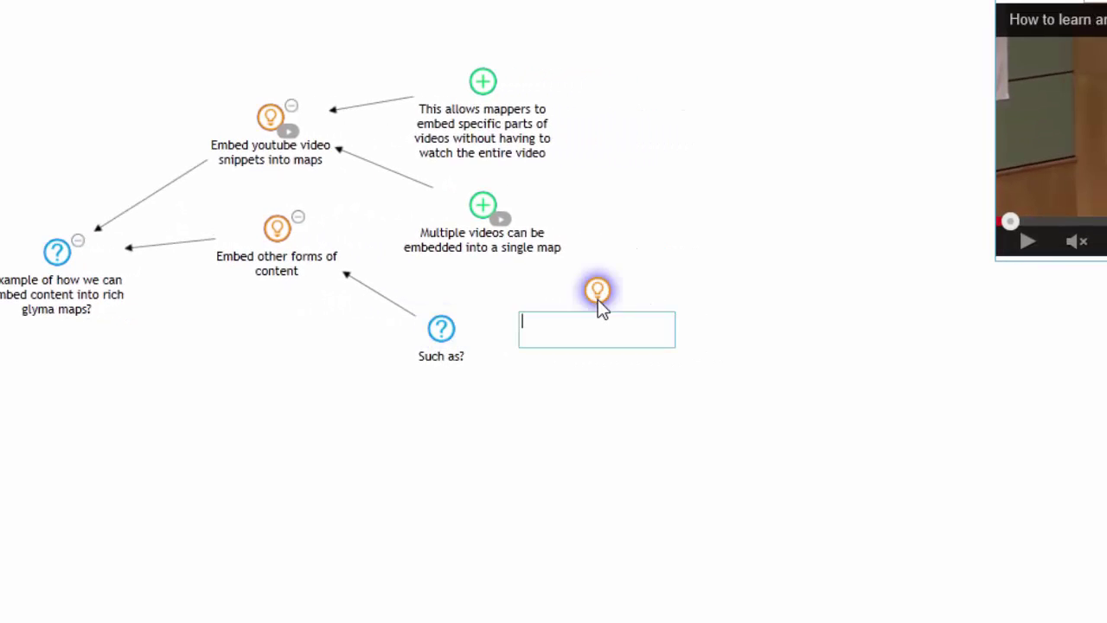
text(Slideshare slides)
key(Return)
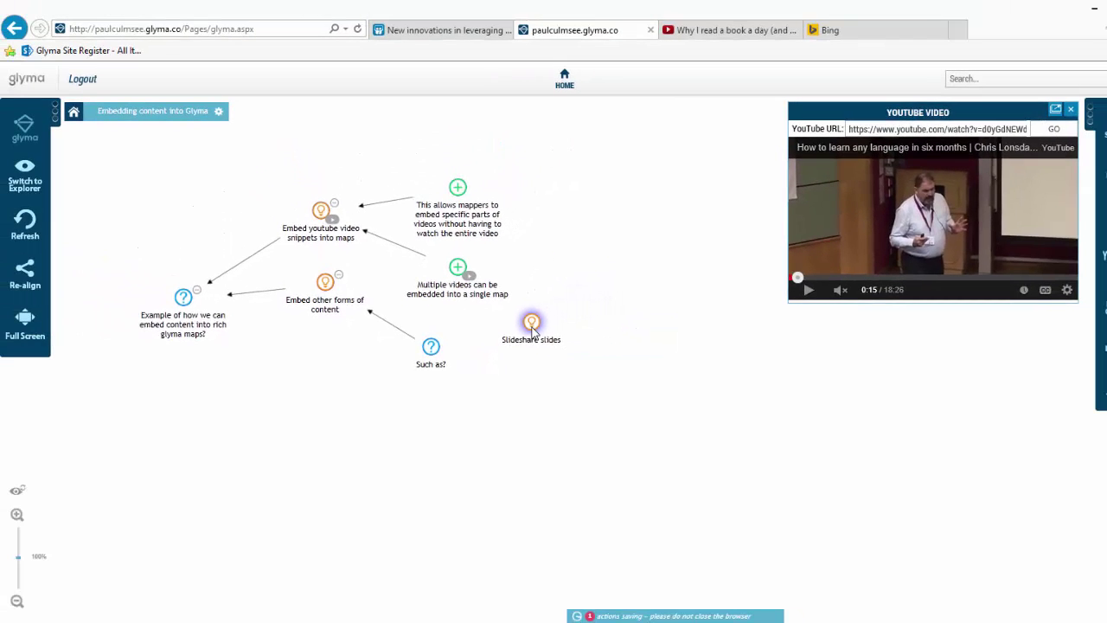
drag(531, 326, 432, 348)
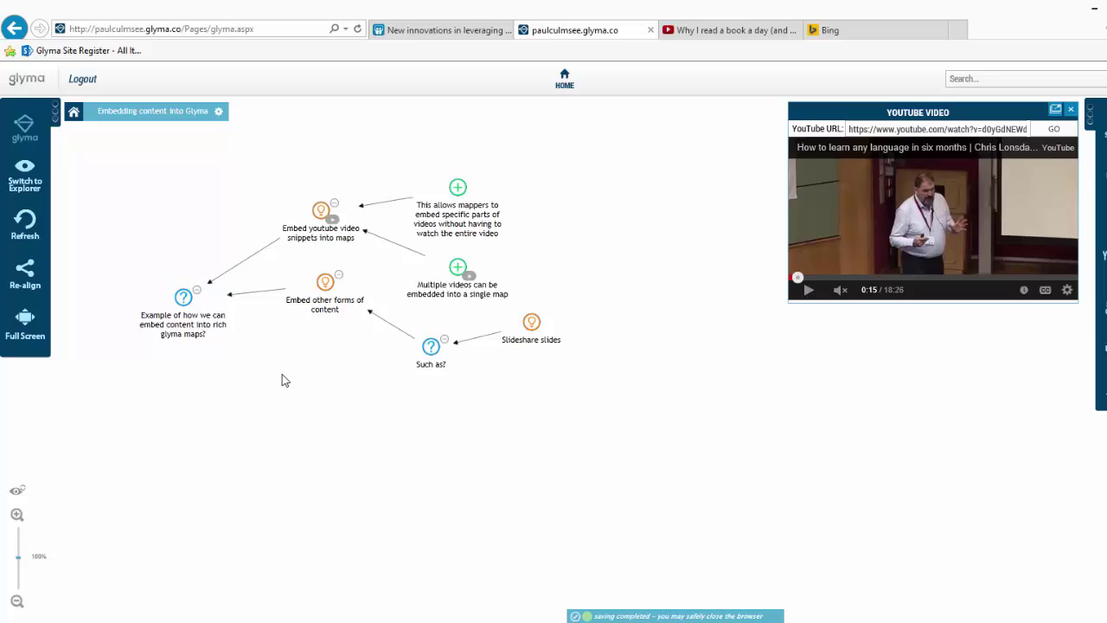
click(414, 34)
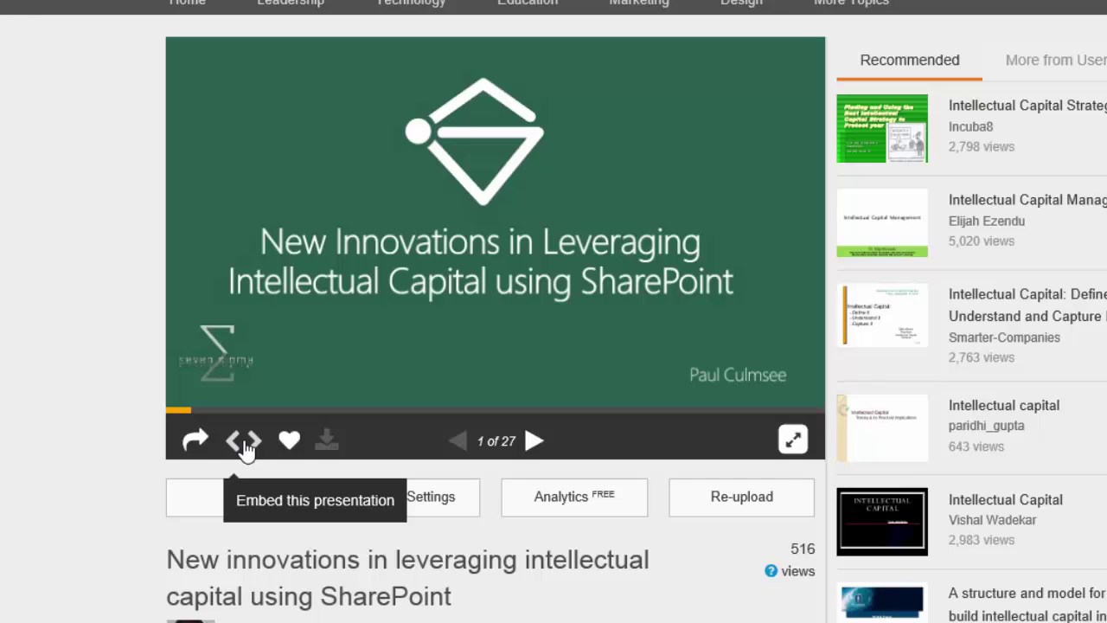
Set the SlideShare deck's embed code to start on slide 4 and copy it.
click(244, 442)
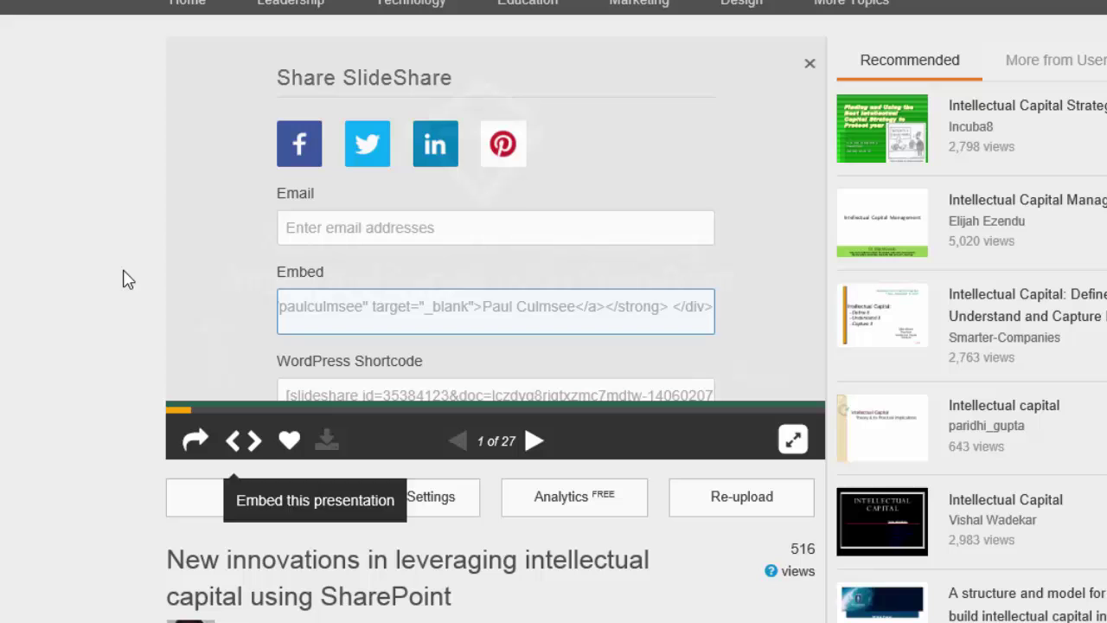
drag(815, 96, 814, 196)
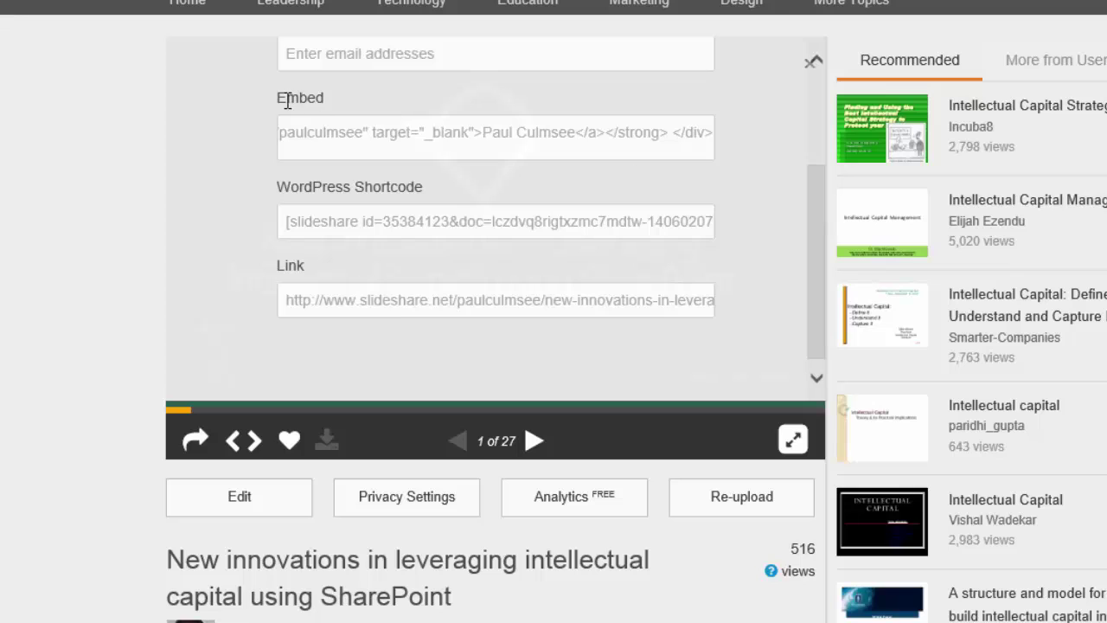
click(383, 140)
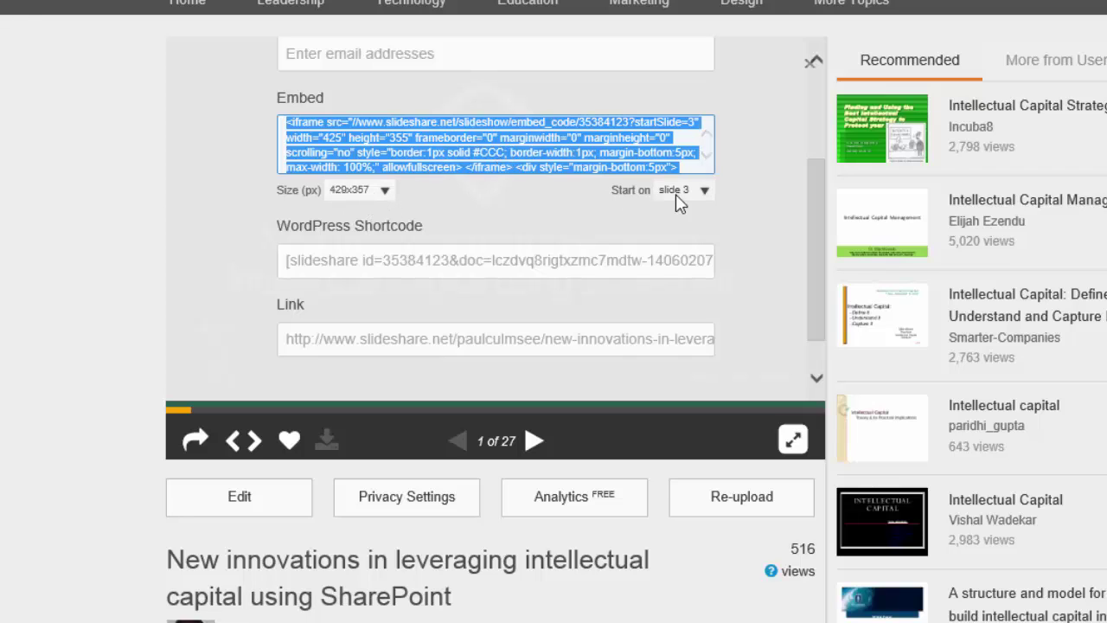
click(702, 196)
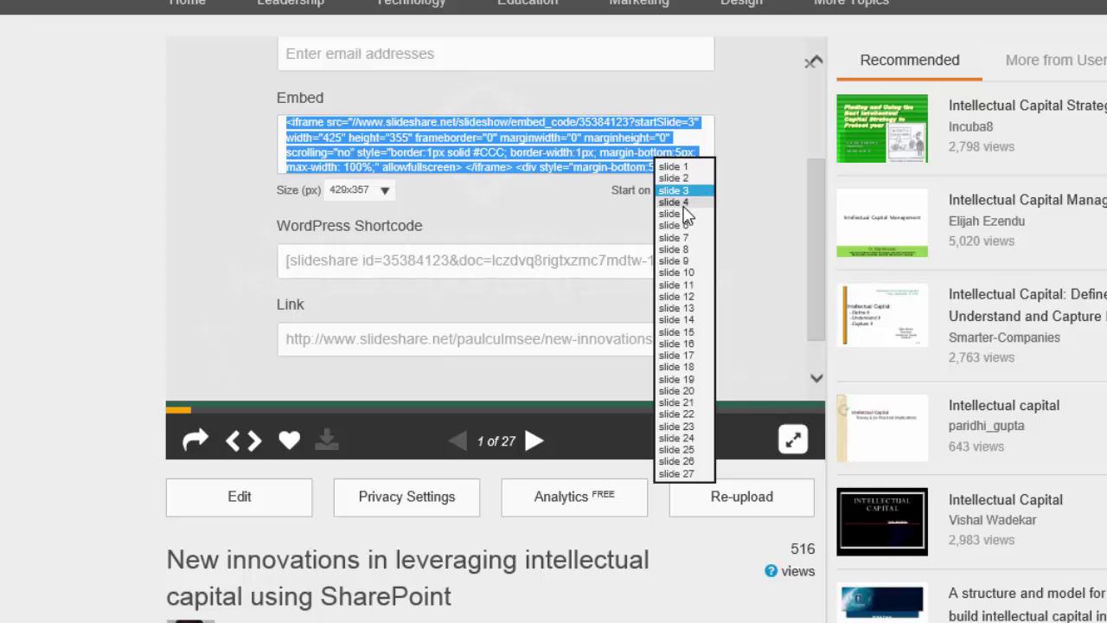
click(683, 202)
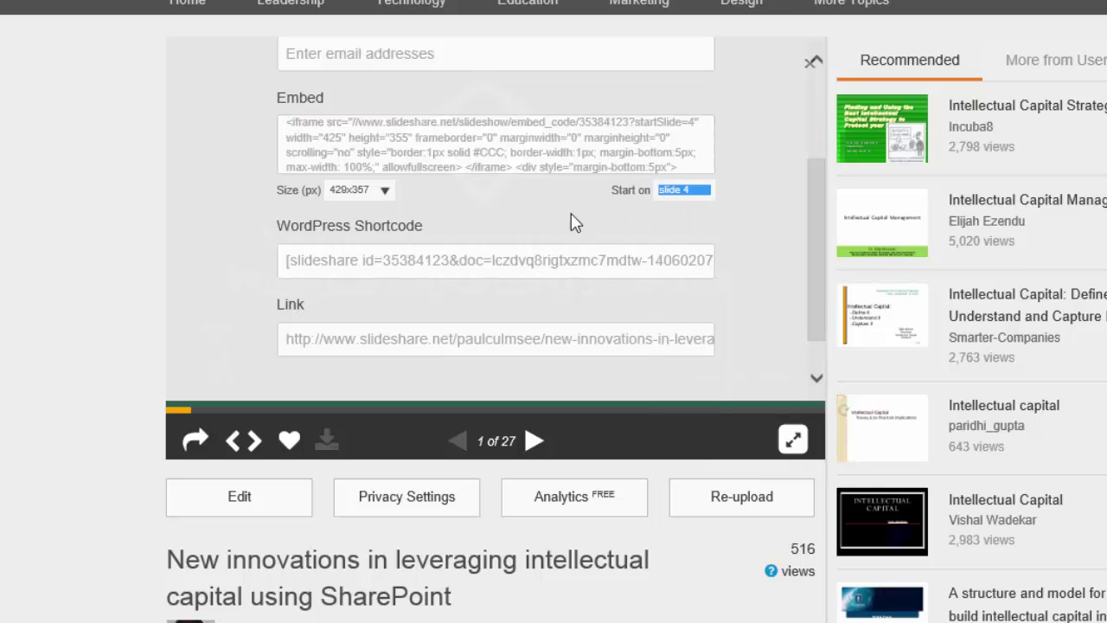
click(509, 169)
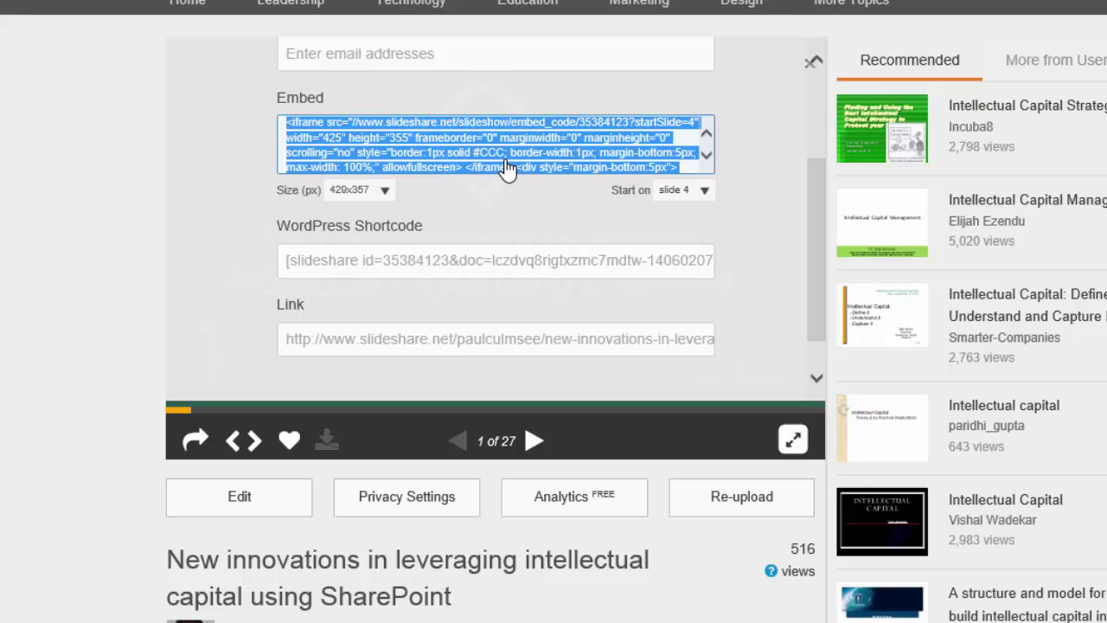
right_click(508, 170)
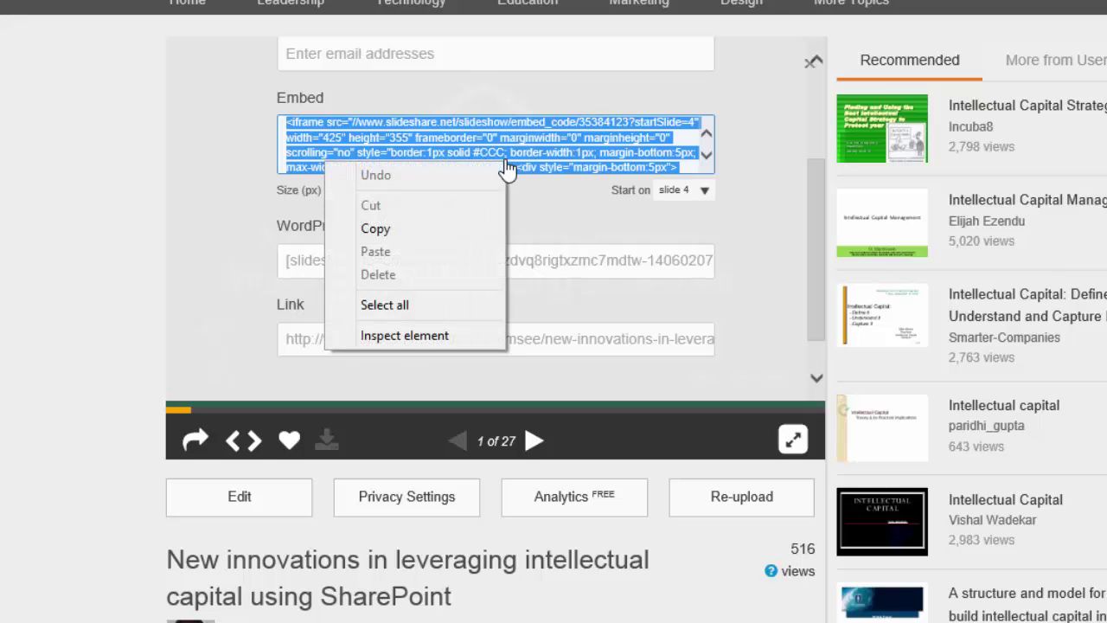
click(386, 229)
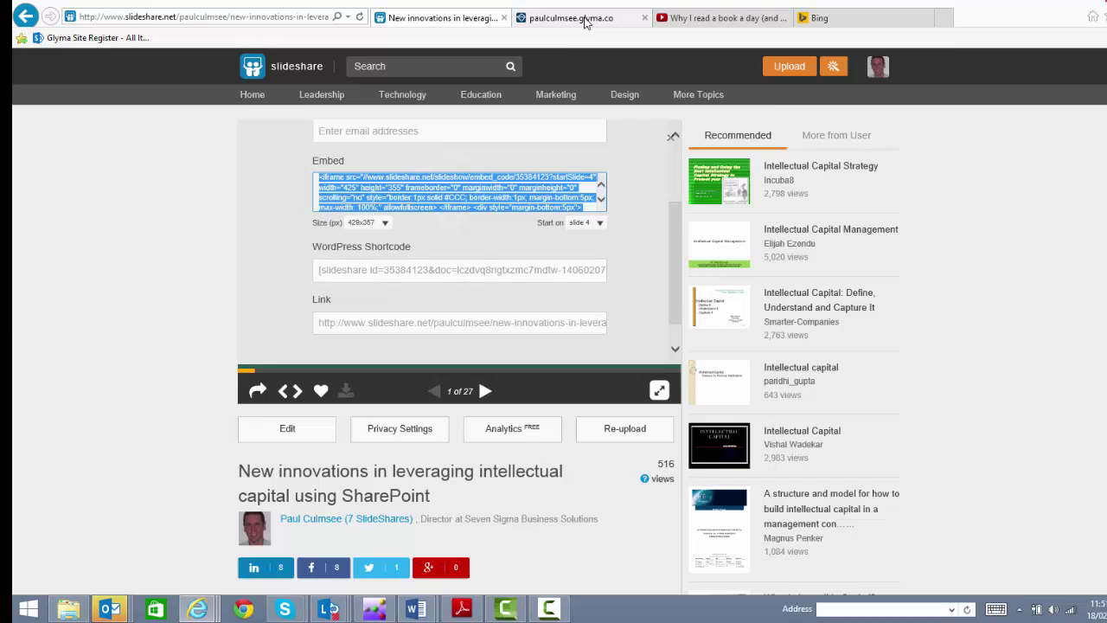
Open the 'Slideshare slides' node's properties and set its description type to Text.
click(585, 18)
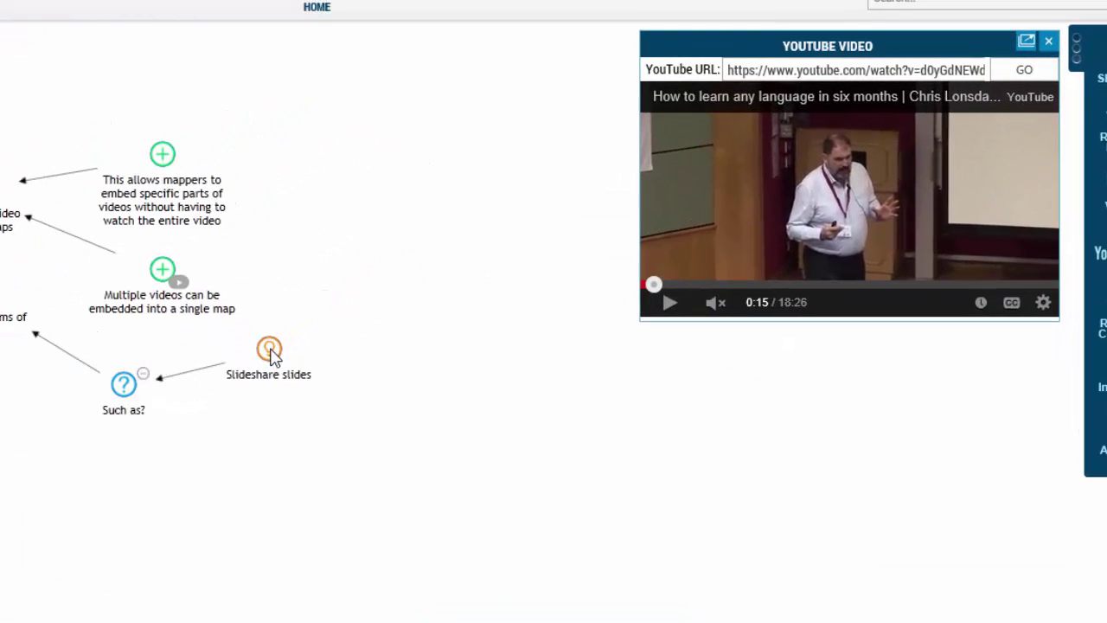
click(270, 350)
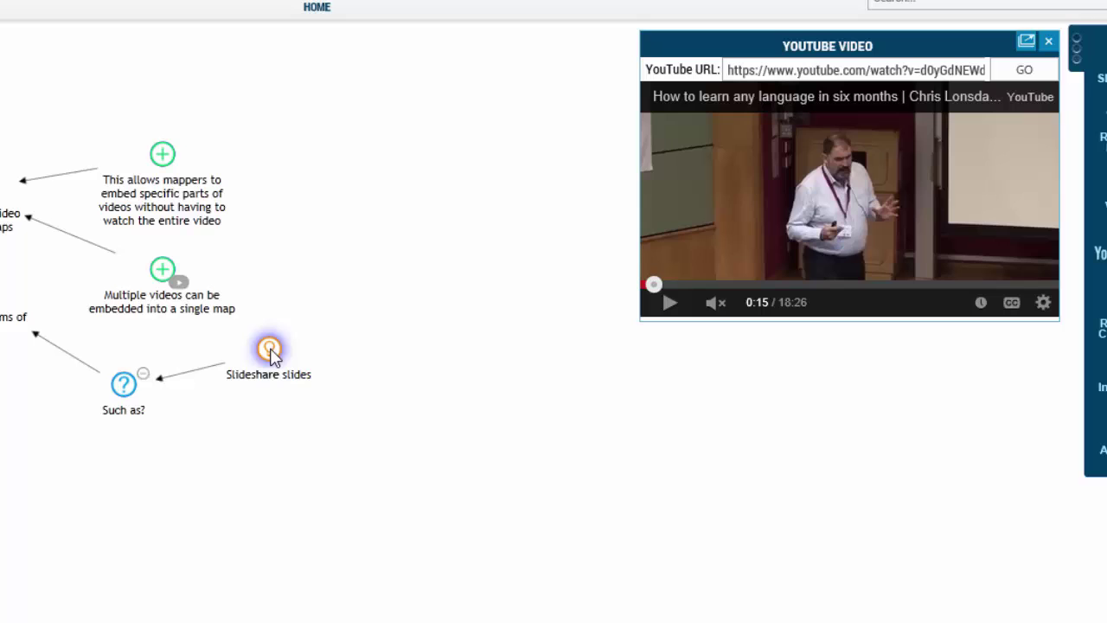
right_click(270, 350)
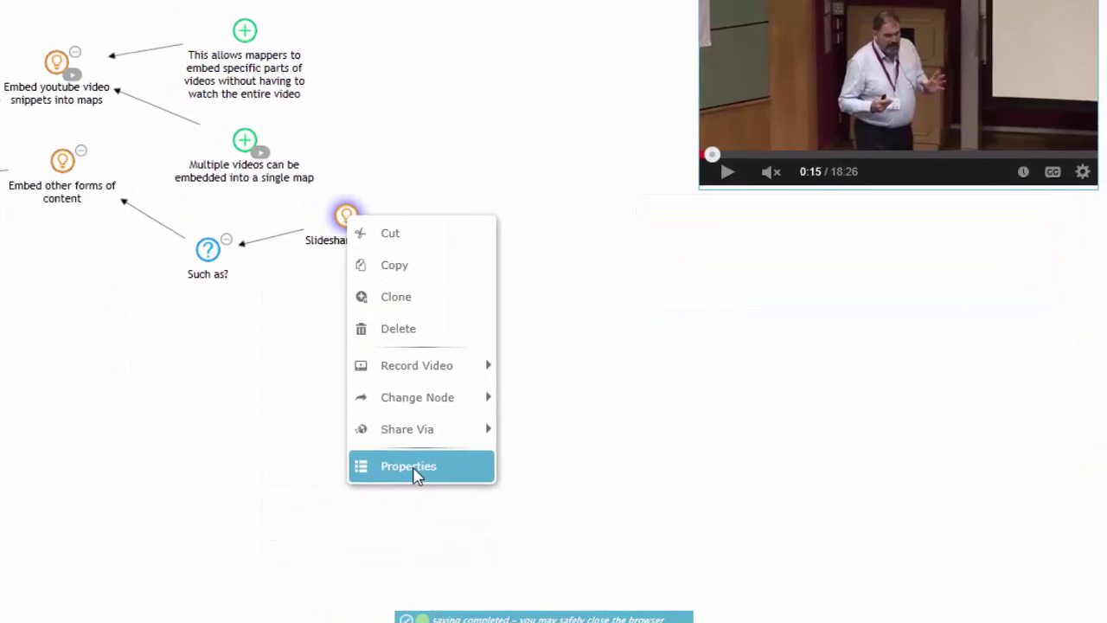
click(416, 472)
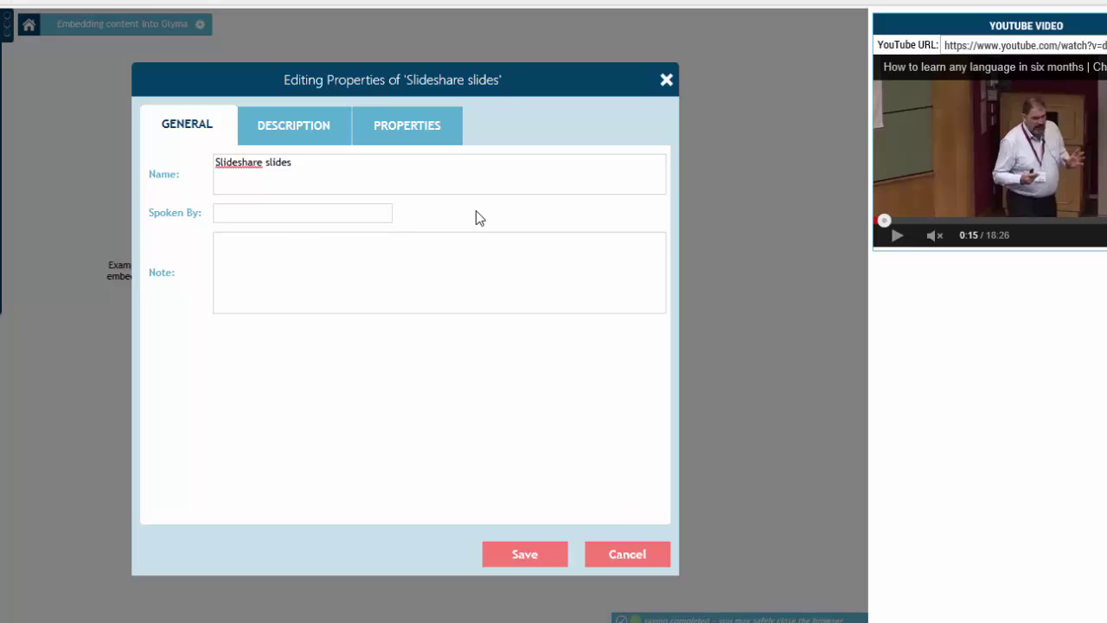
click(290, 134)
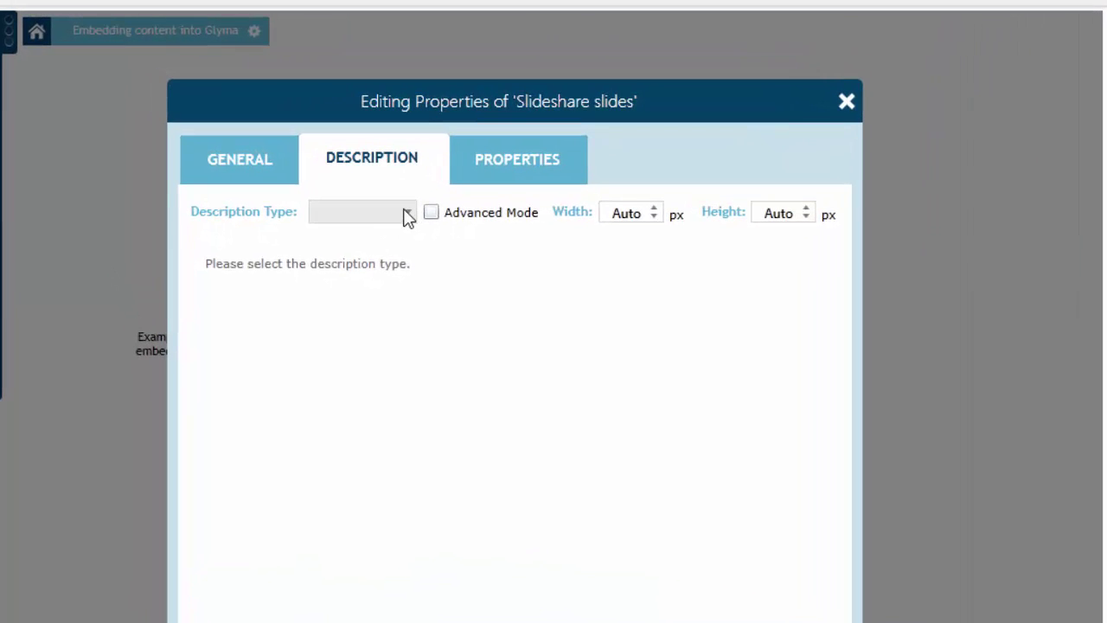
click(406, 214)
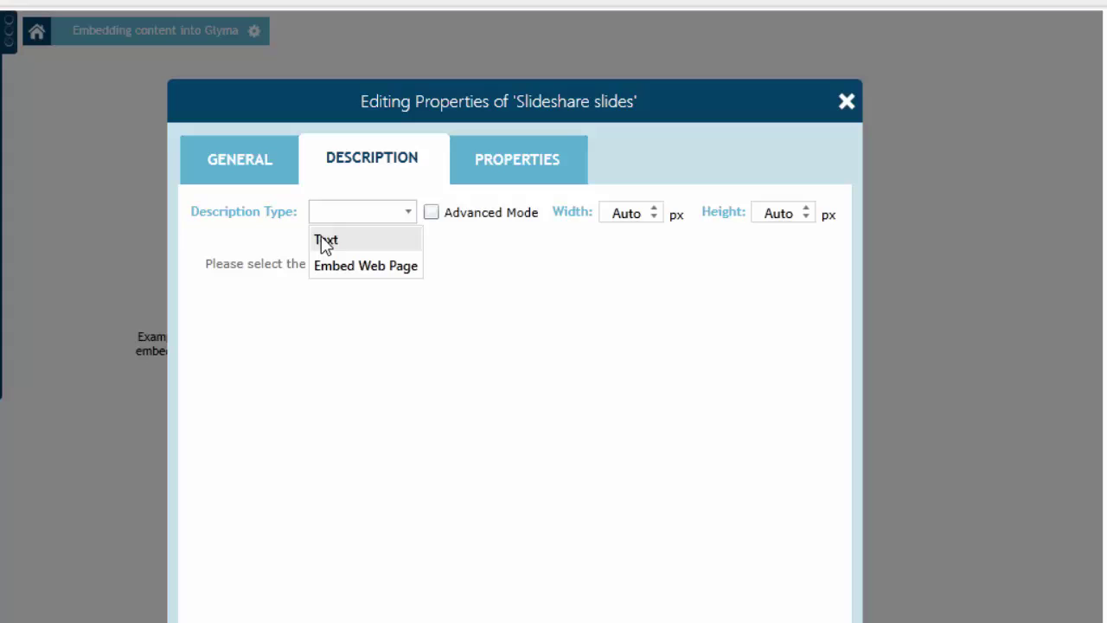
click(338, 242)
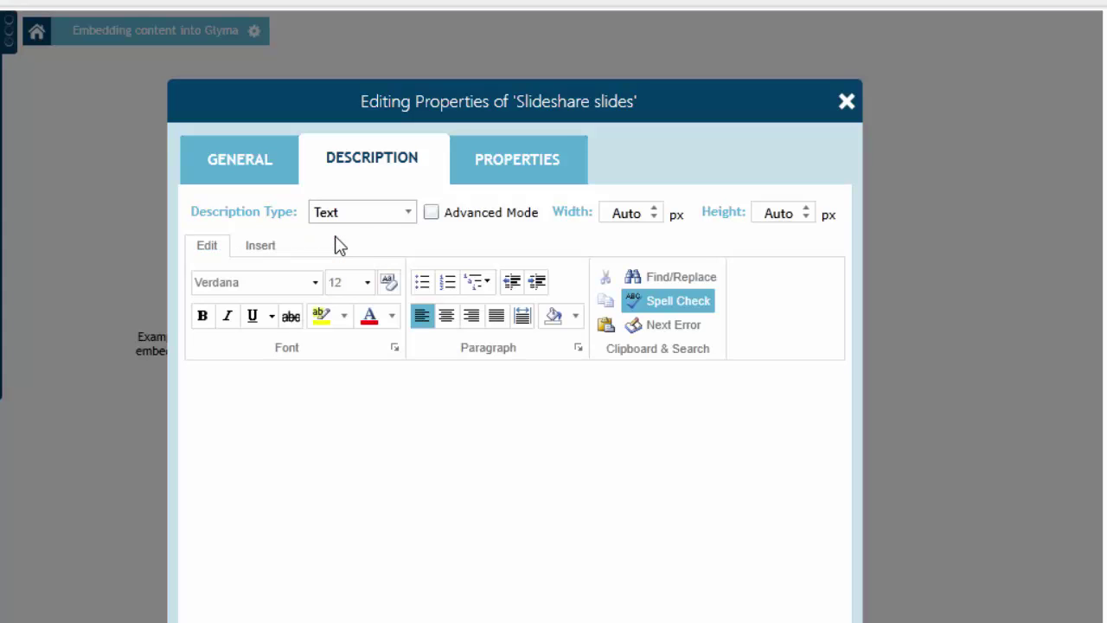
click(381, 215)
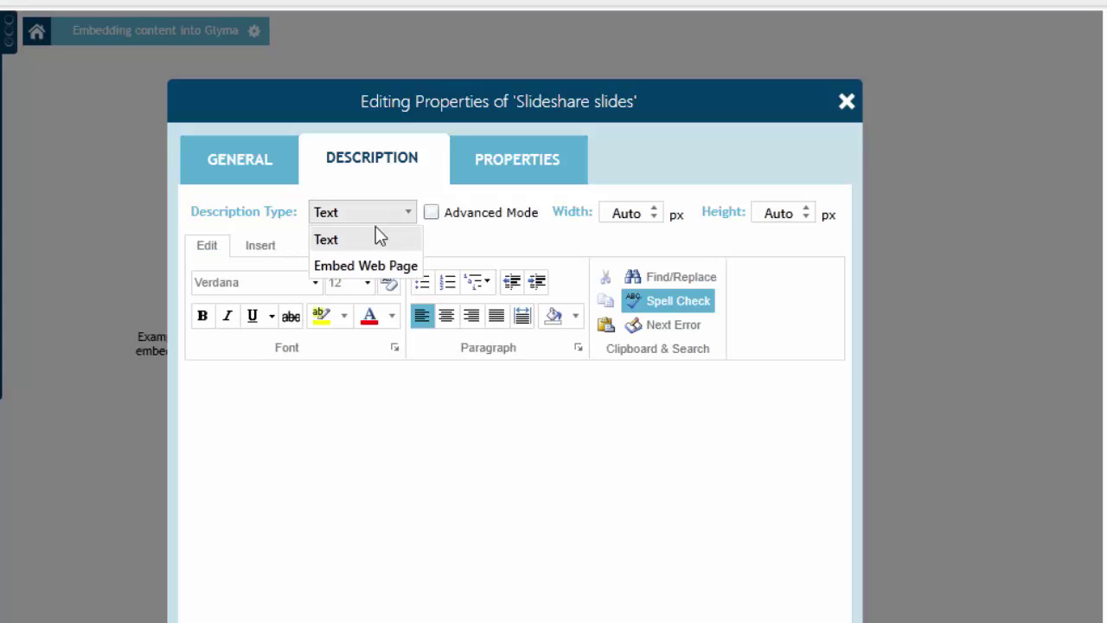
click(328, 242)
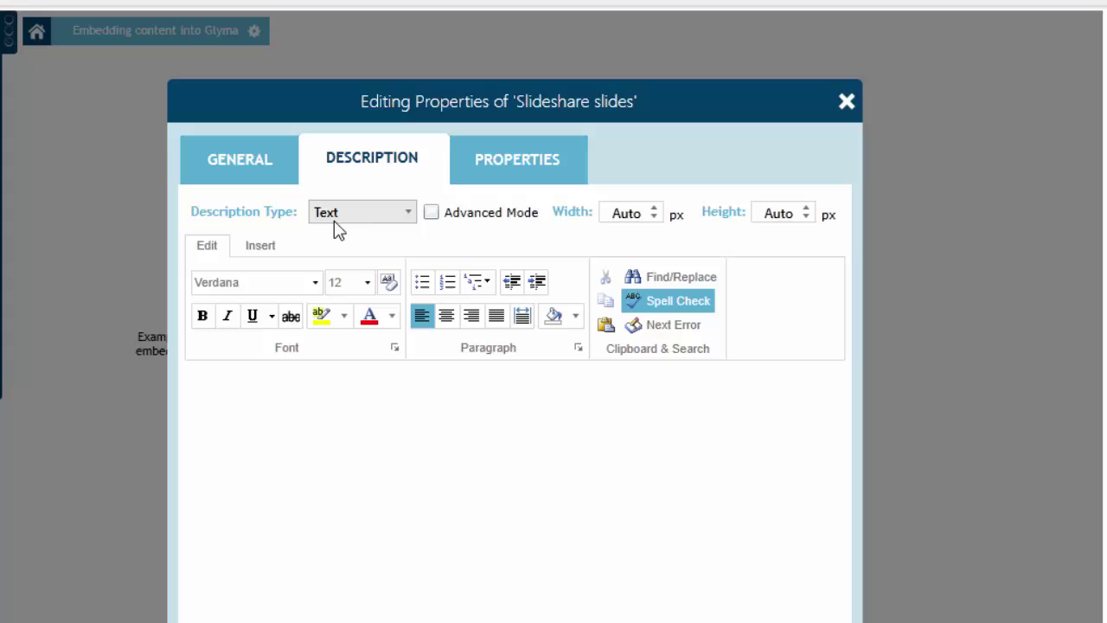
Enable Advanced Mode, paste the SlideShare embed code and save the description.
click(432, 213)
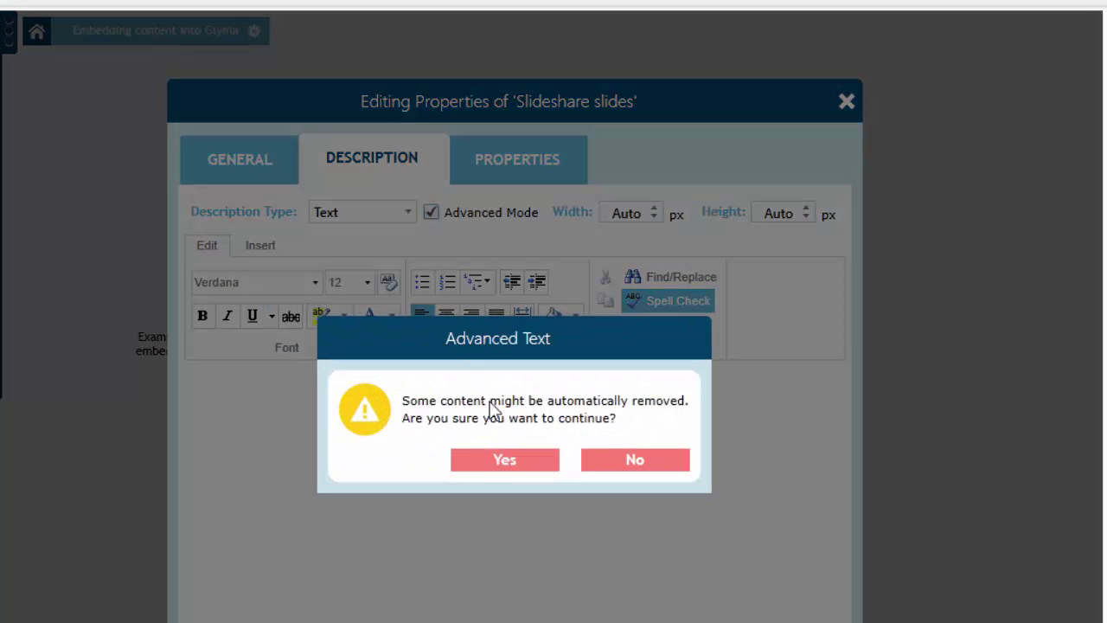
click(514, 461)
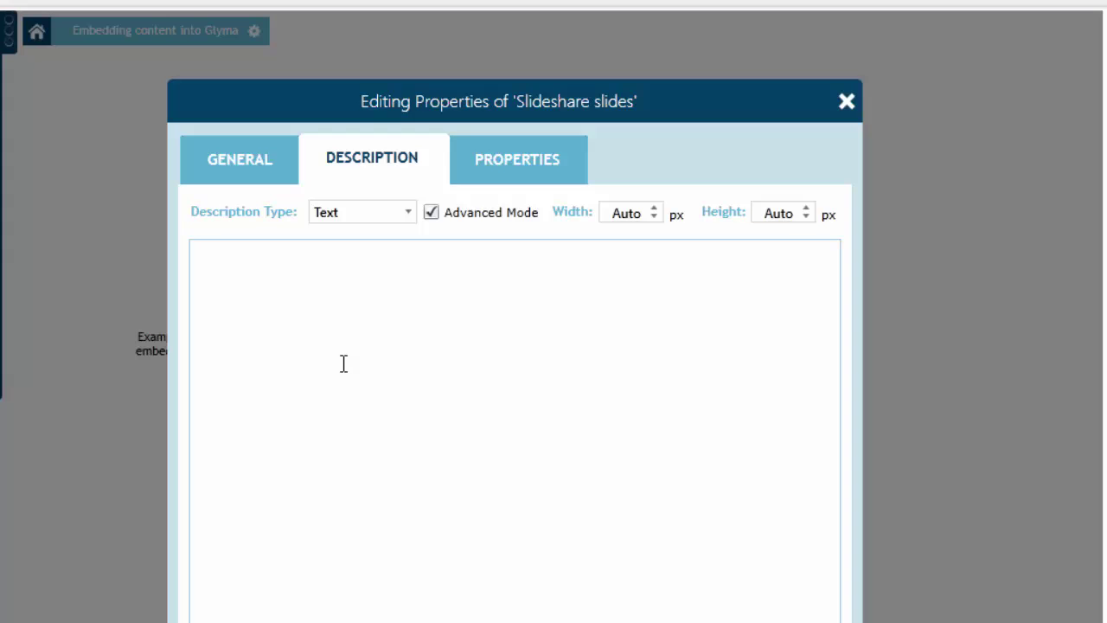
key(ctrl+v)
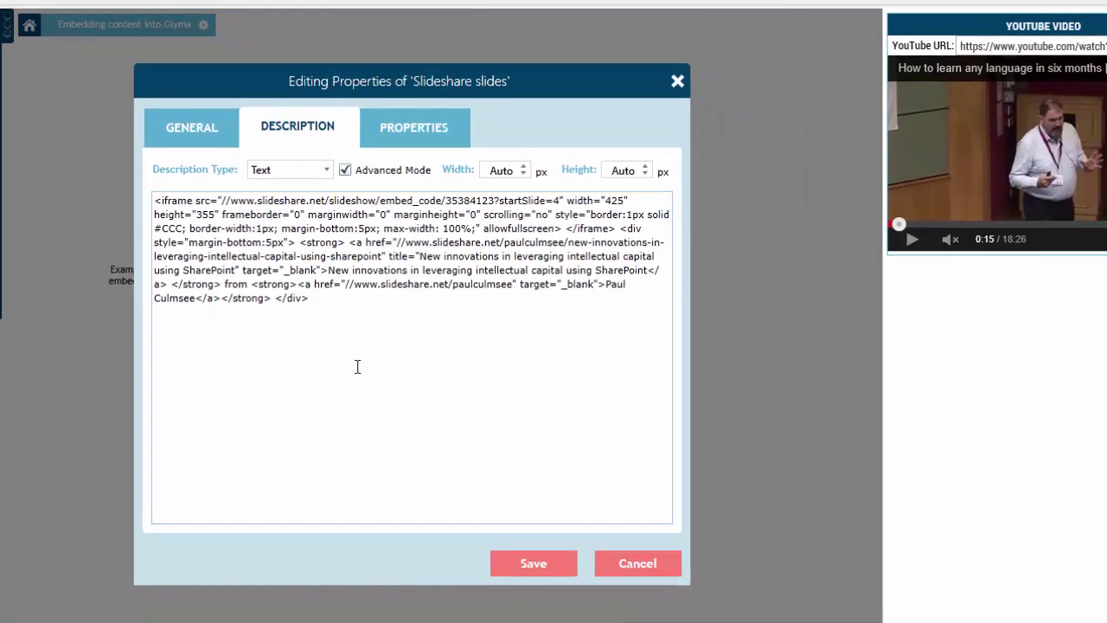
click(531, 564)
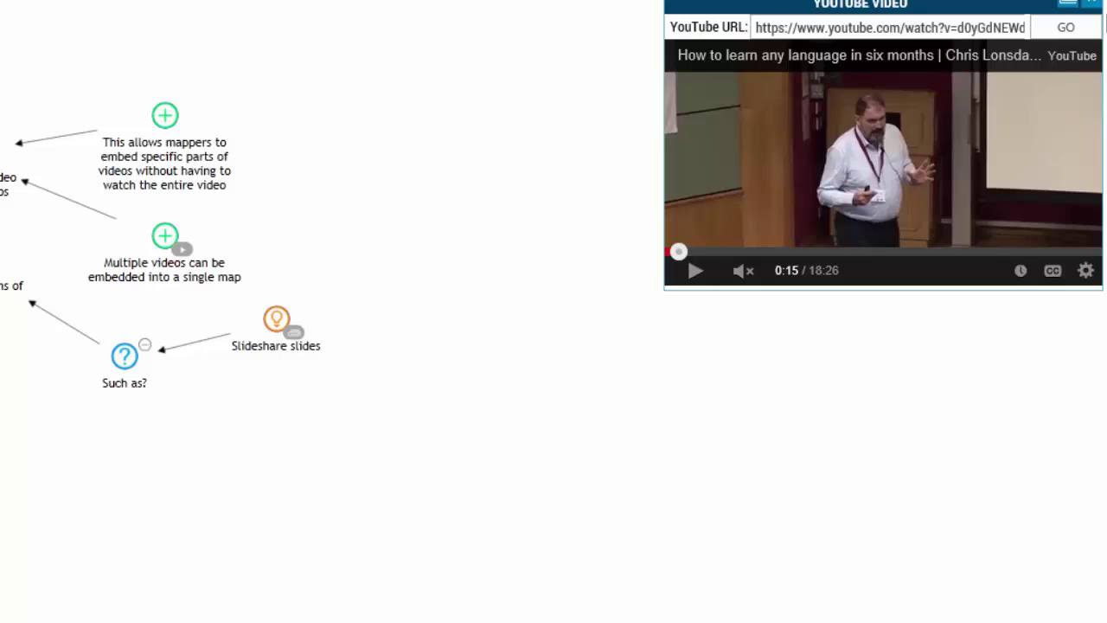
Close the YouTube video and browse the embedded deck from slide 4 to 8 and back.
click(1089, 4)
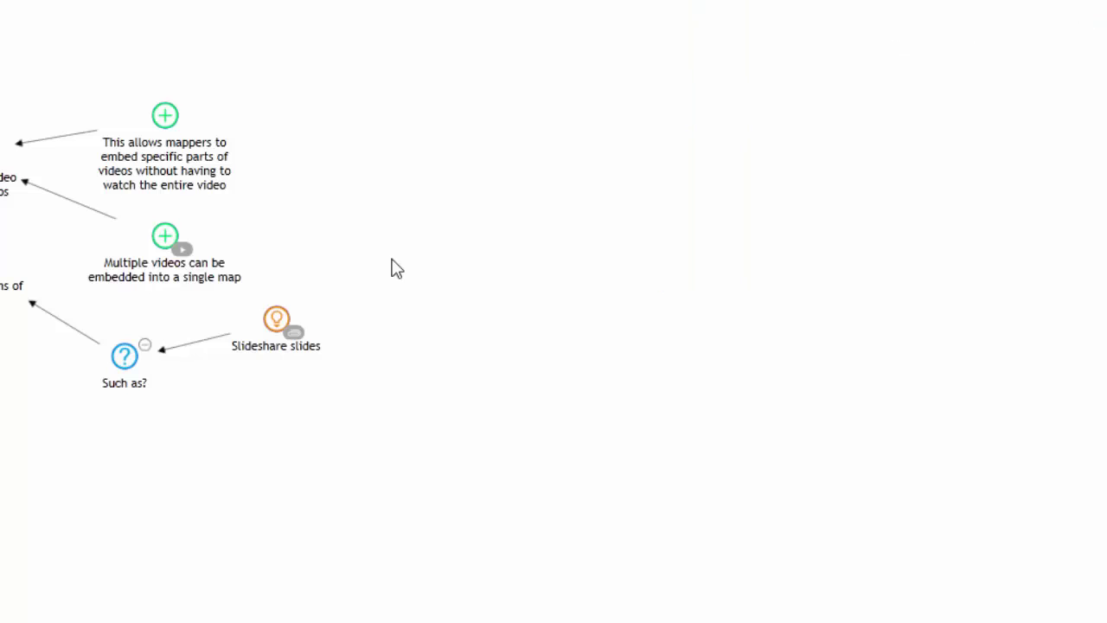
click(295, 336)
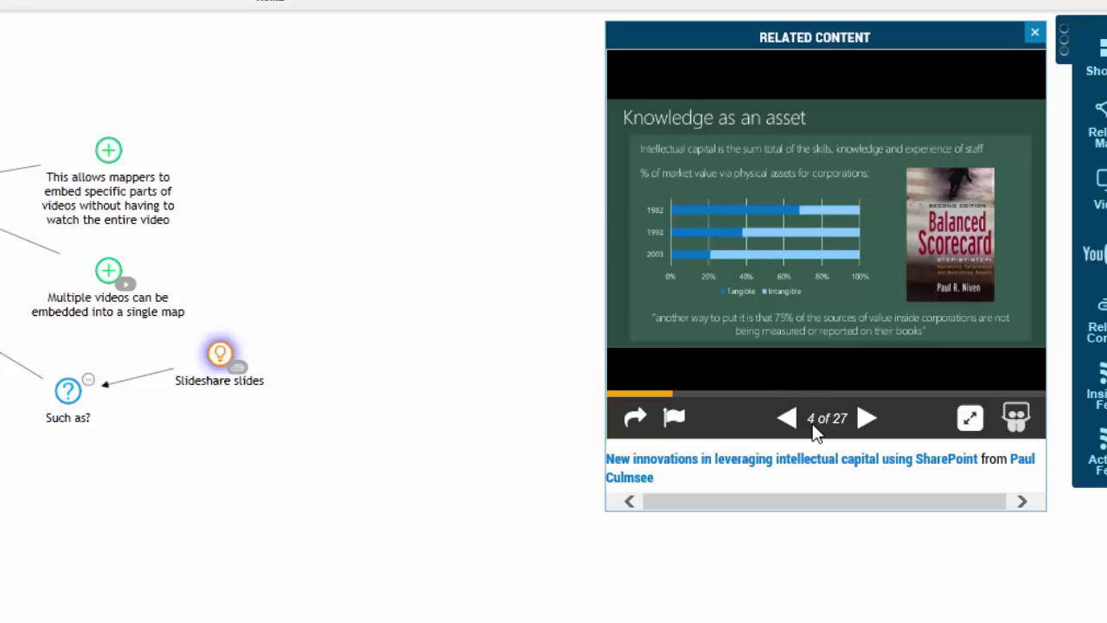
click(867, 421)
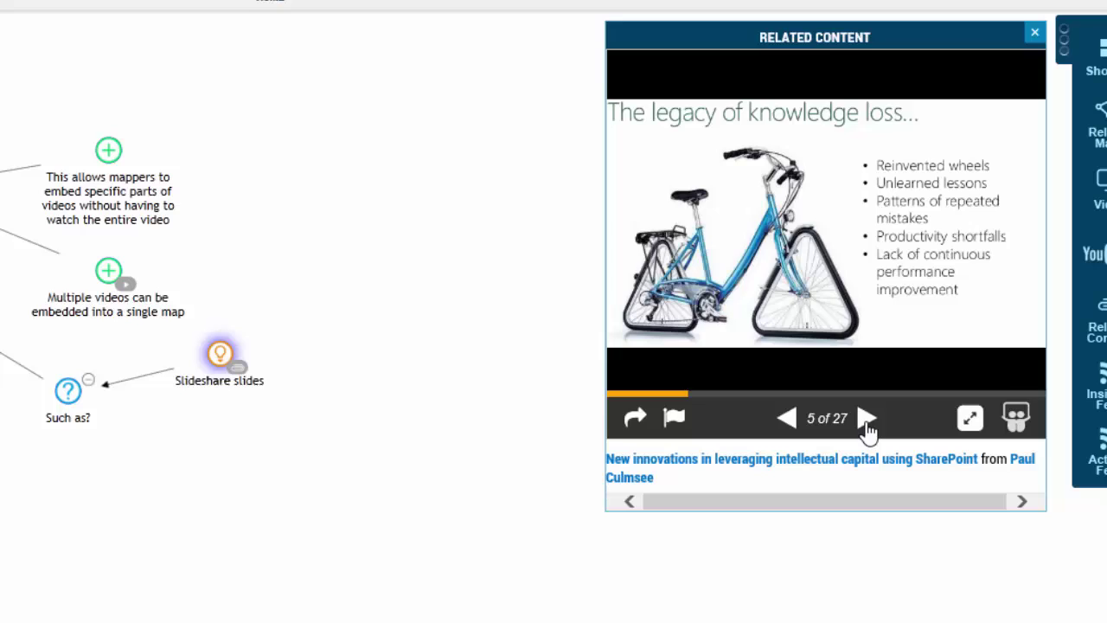
click(867, 421)
click(866, 420)
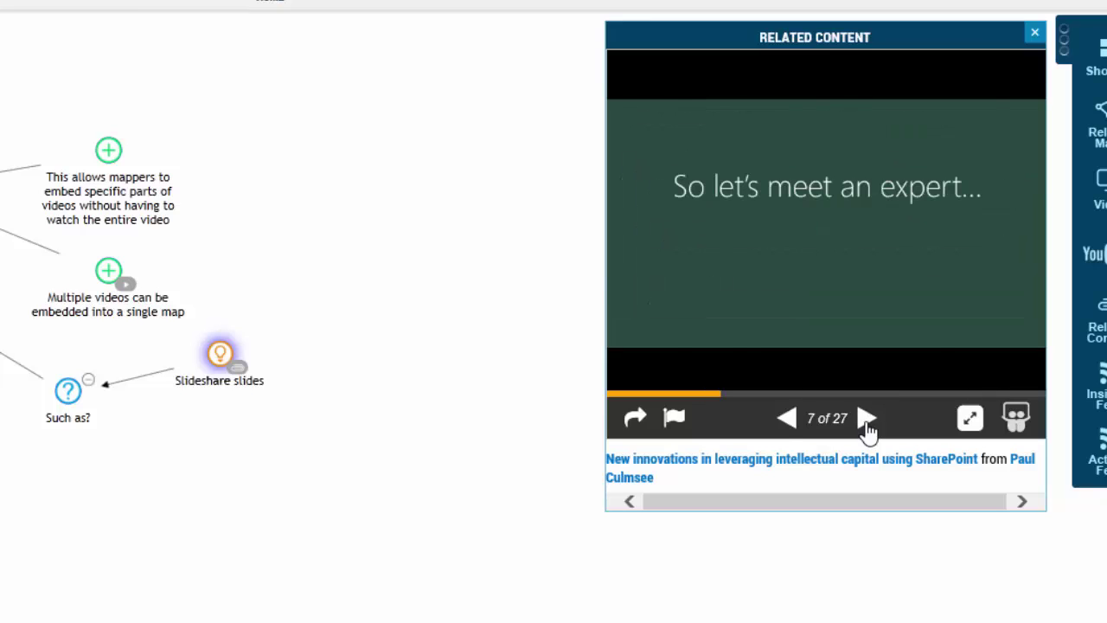
click(867, 420)
click(789, 421)
click(788, 420)
click(789, 420)
click(788, 421)
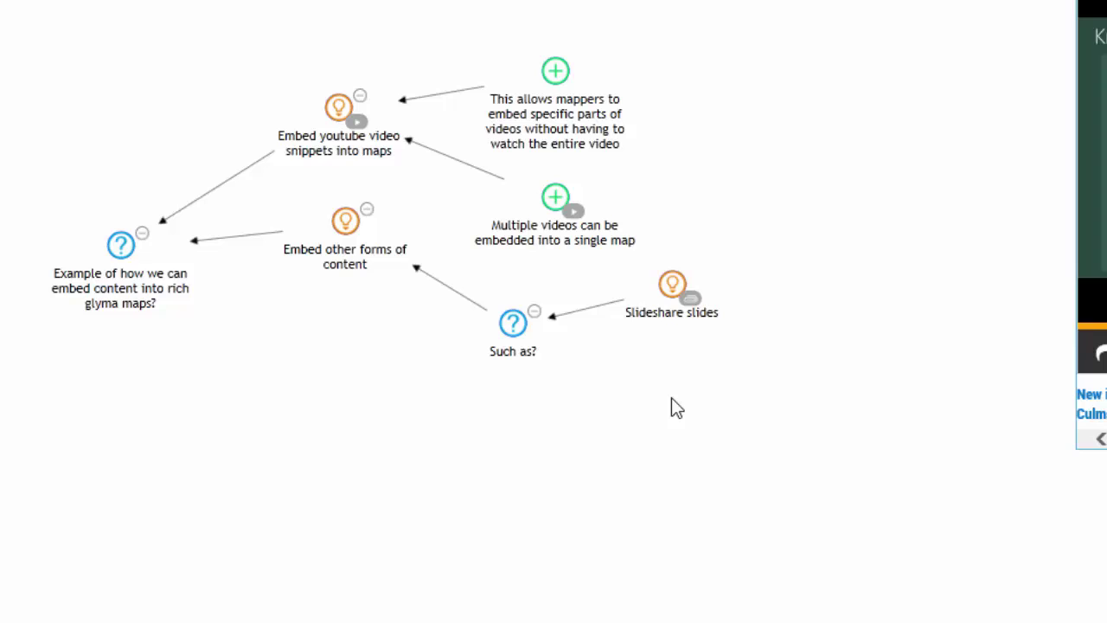
Create the idea node 'Embedded documents via bing' and link it to the 'Such as?' question.
double_click(671, 397)
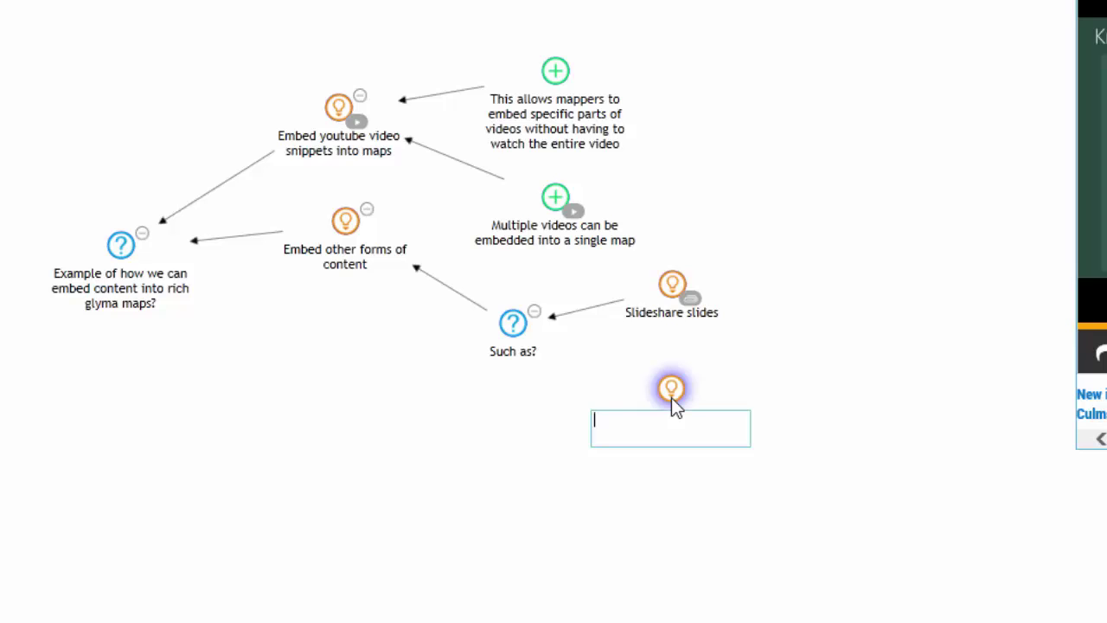
text(Embedded documents via)
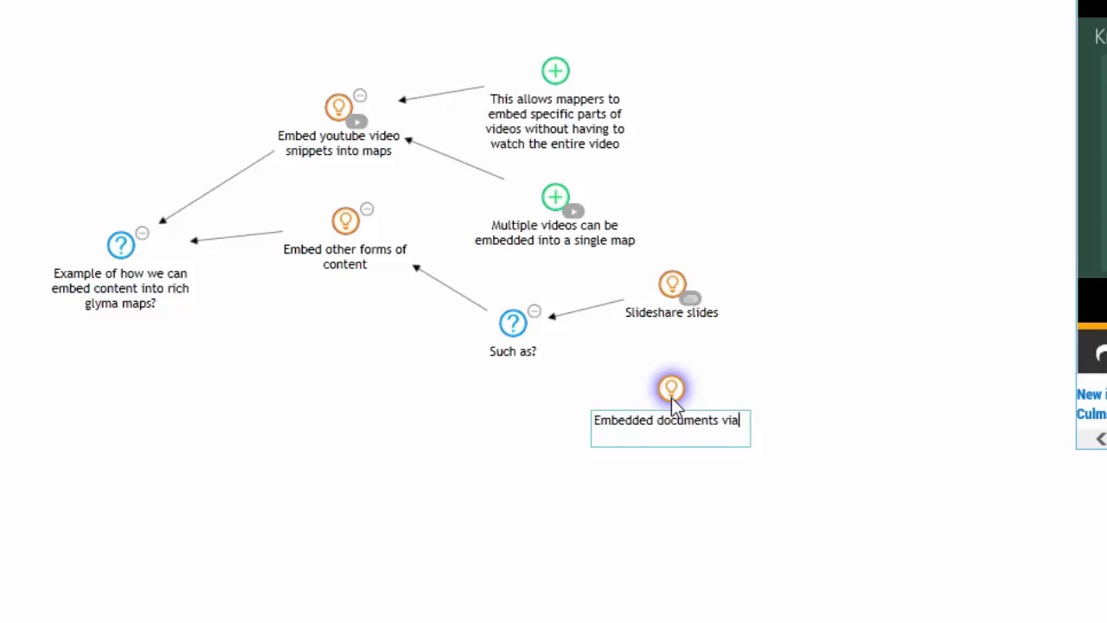
text( bing)
key(Return)
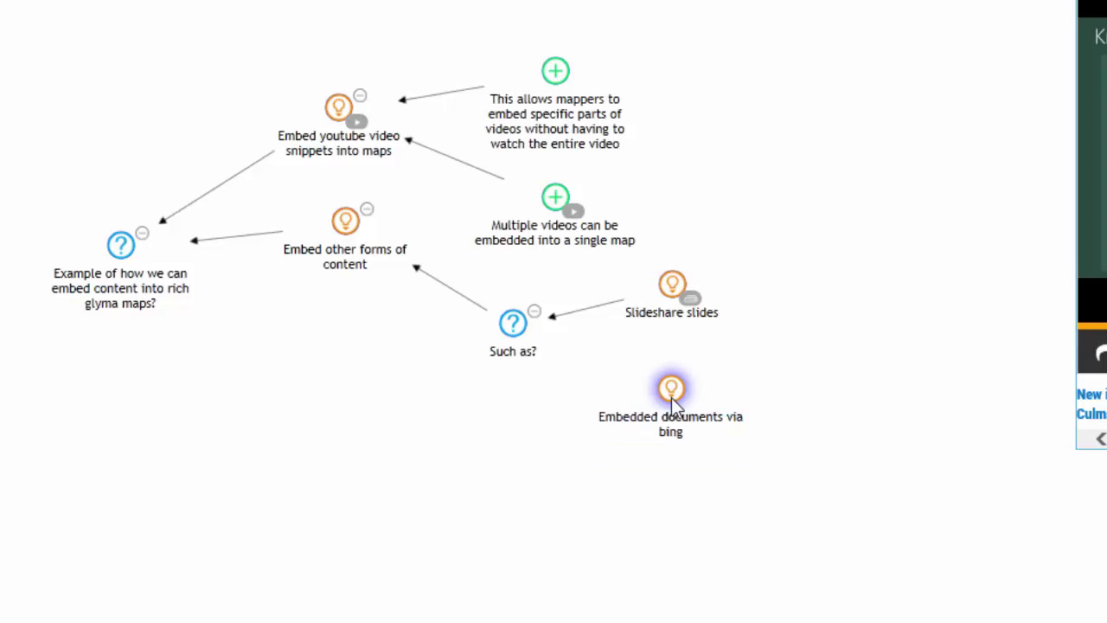
drag(671, 393, 512, 336)
drag(544, 460, 409, 429)
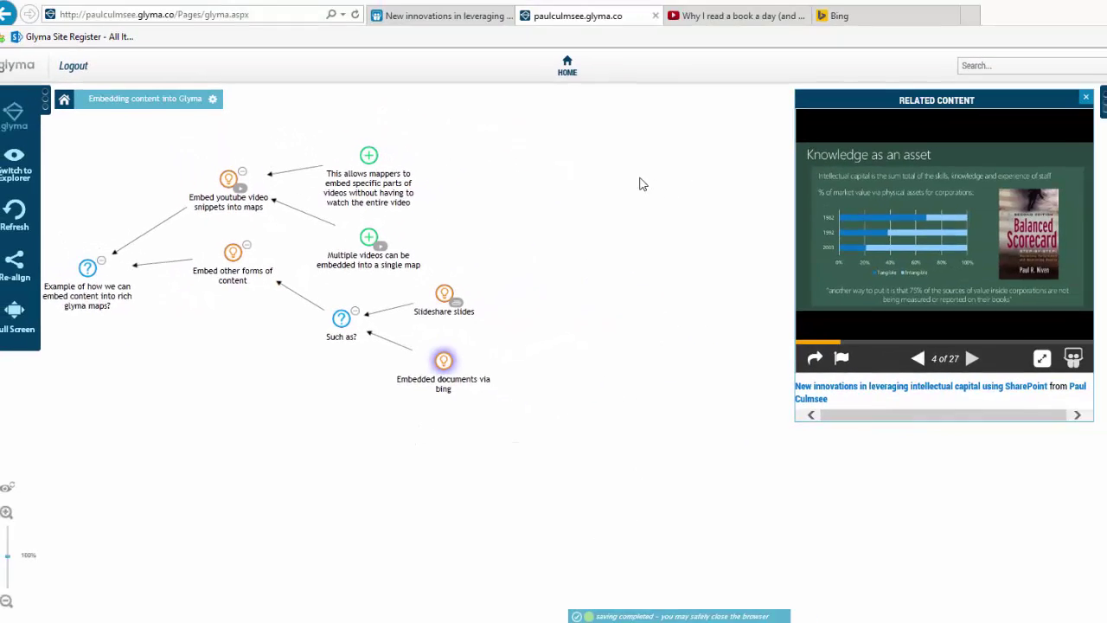
Search Bing for 'report filetype:doc'.
click(838, 30)
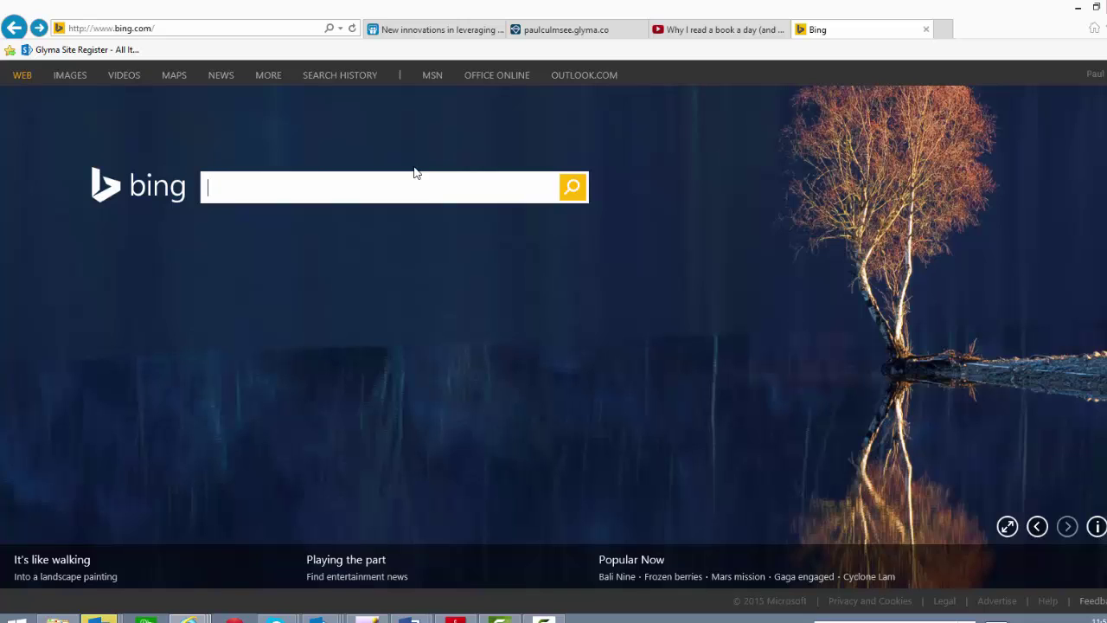
text(report )
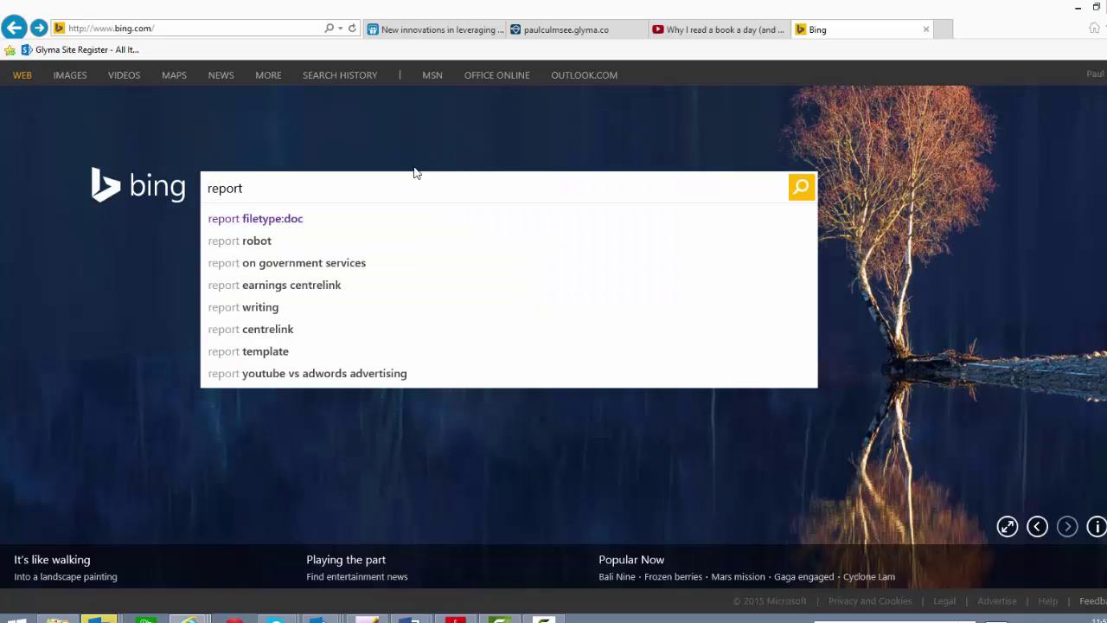
text(filetype:d)
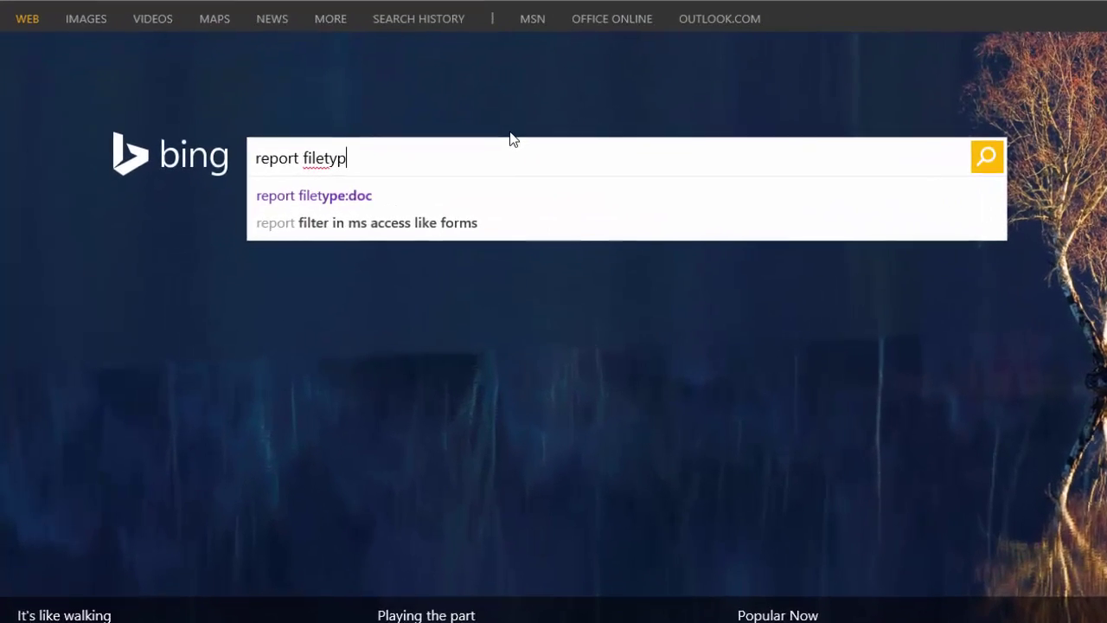
text(oc)
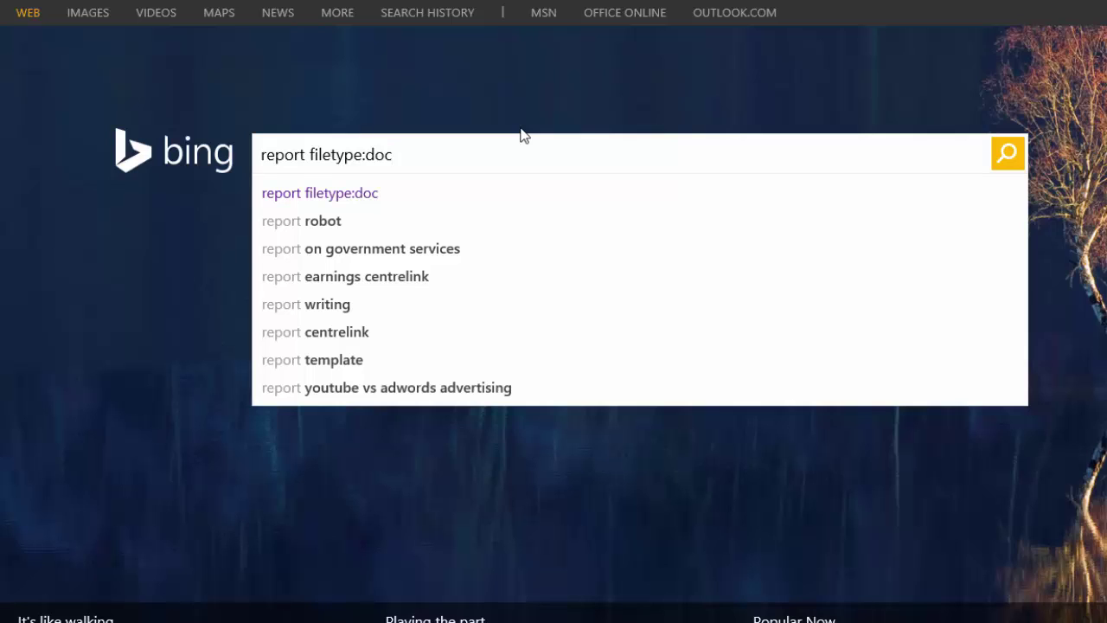
key(Return)
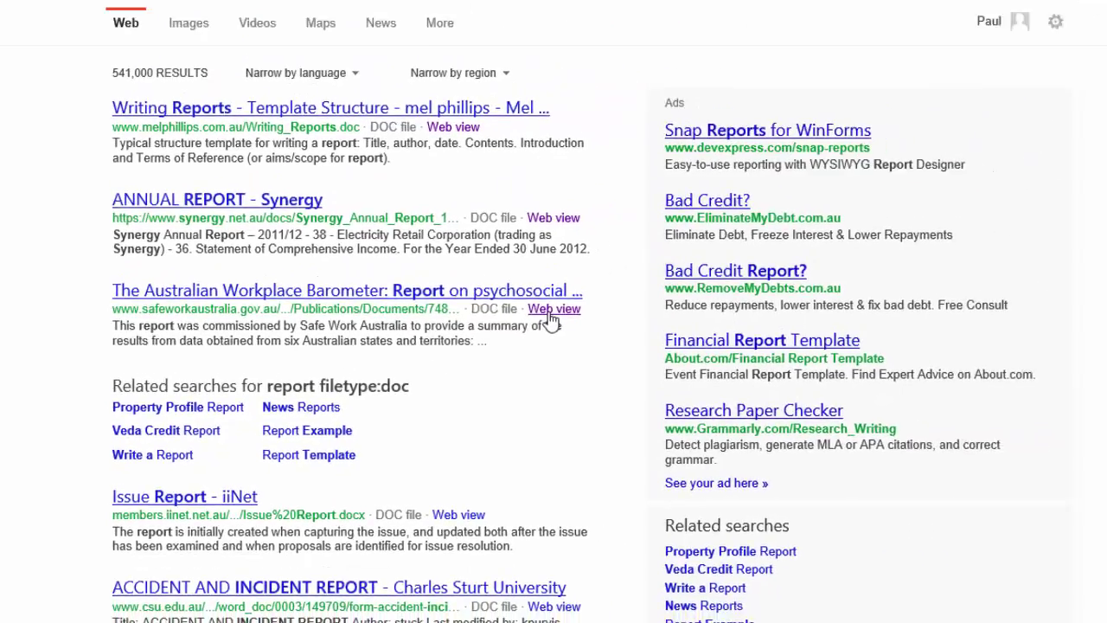
Open the Australian Workplace Barometer report in Word Online and generate its embed code.
click(425, 355)
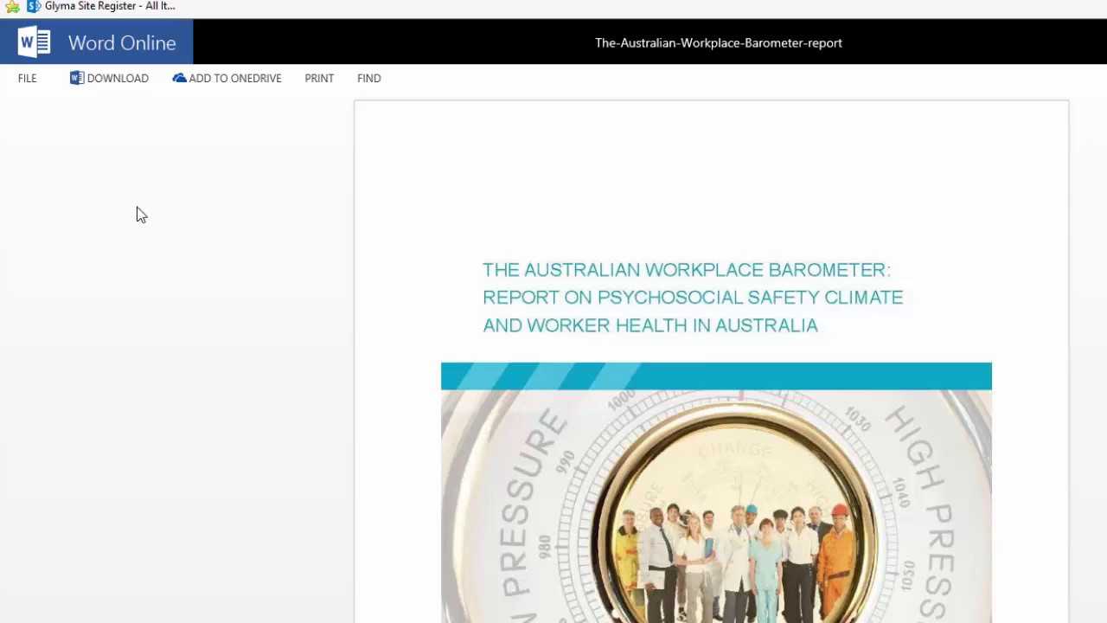
click(31, 79)
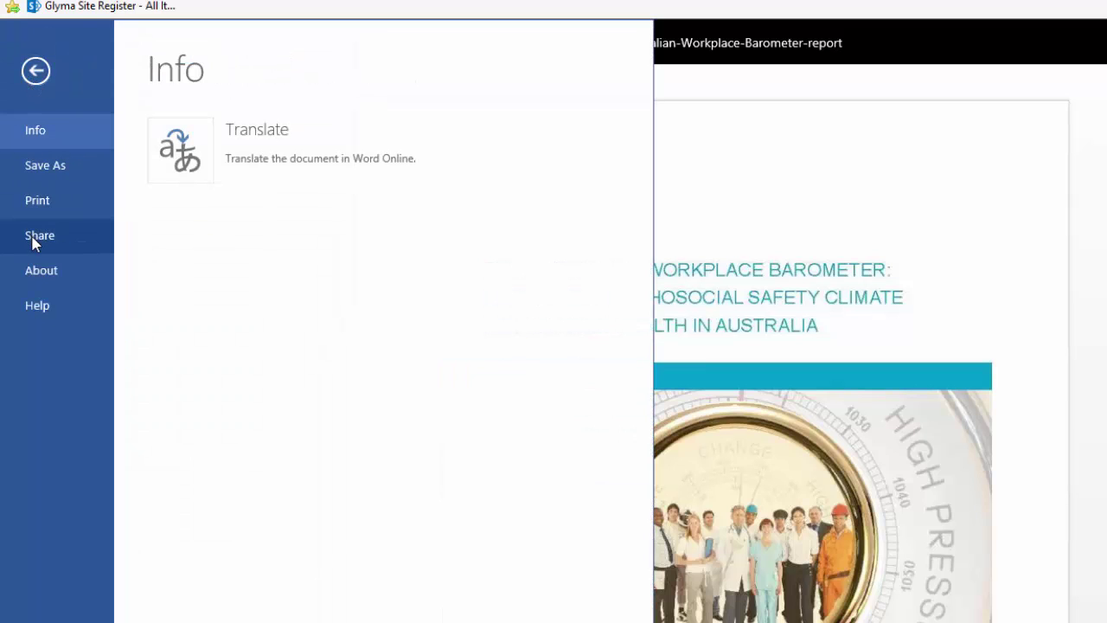
click(39, 236)
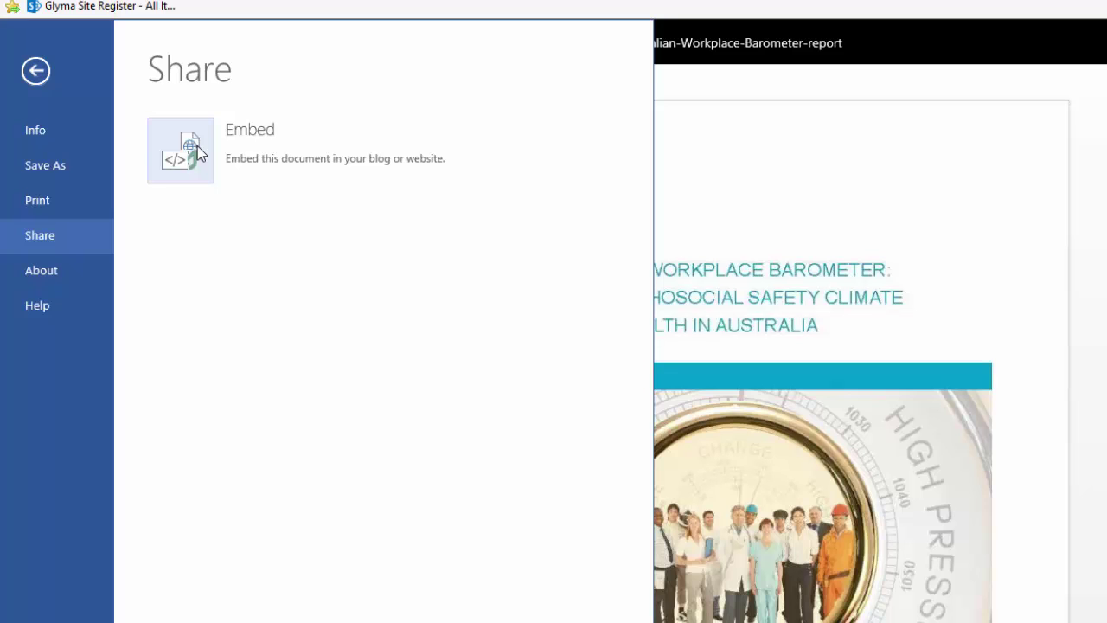
click(197, 145)
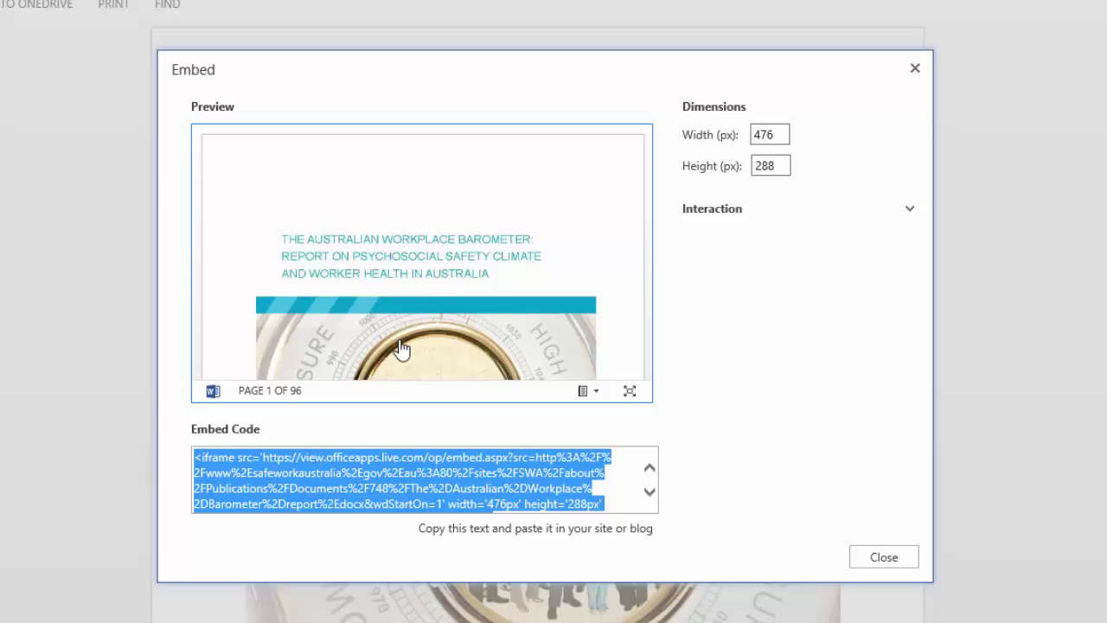
Set the report embed to start on page 11 with 600 px height, then copy the code.
click(909, 210)
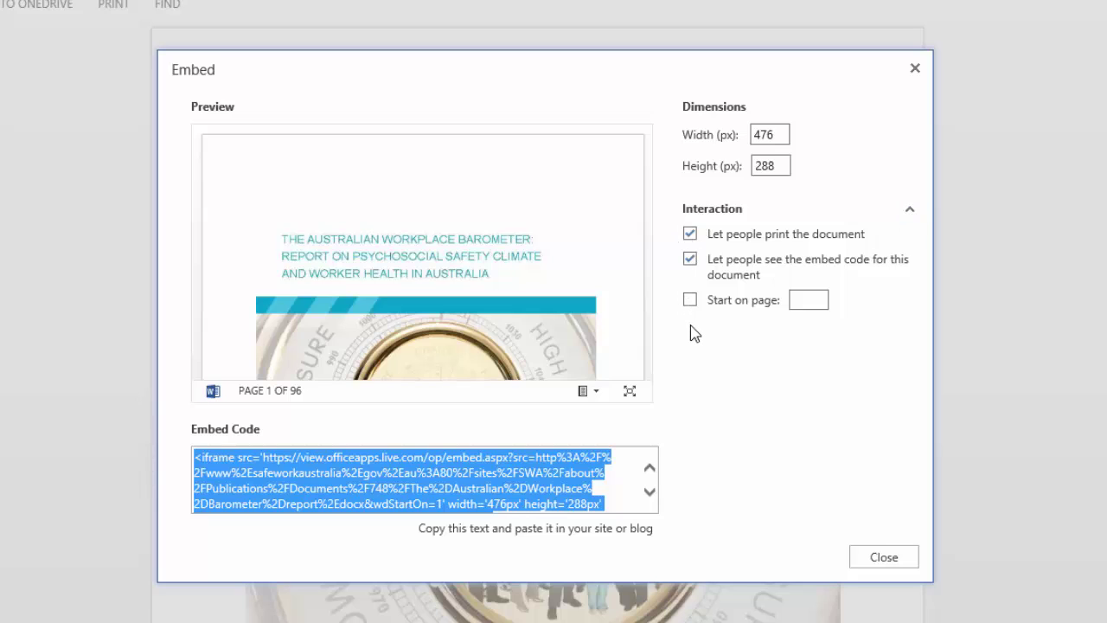
click(691, 301)
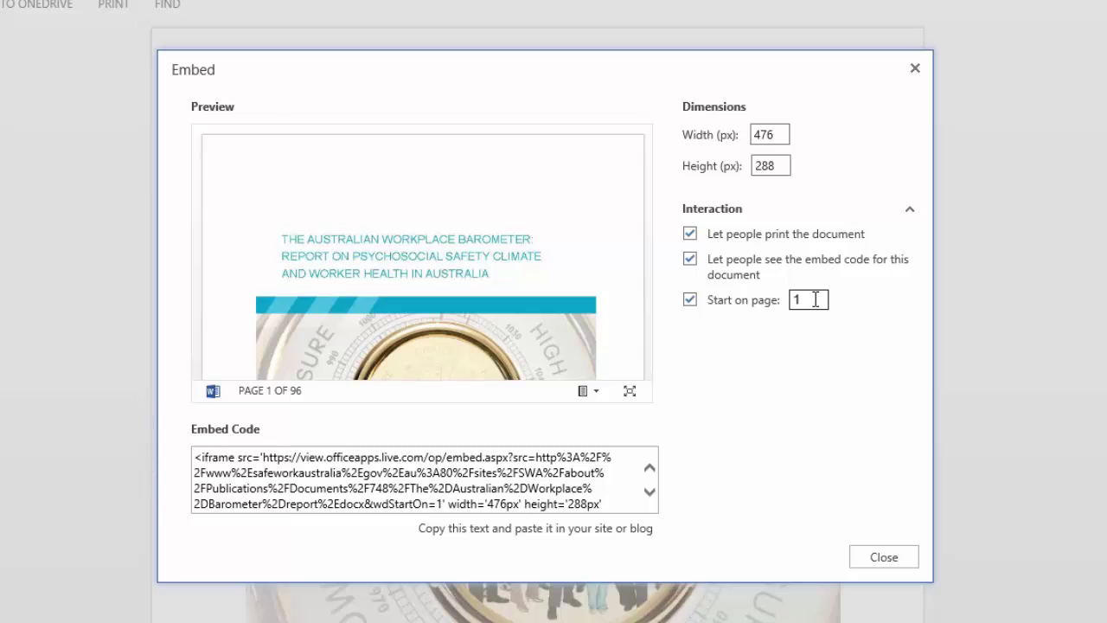
text(1)
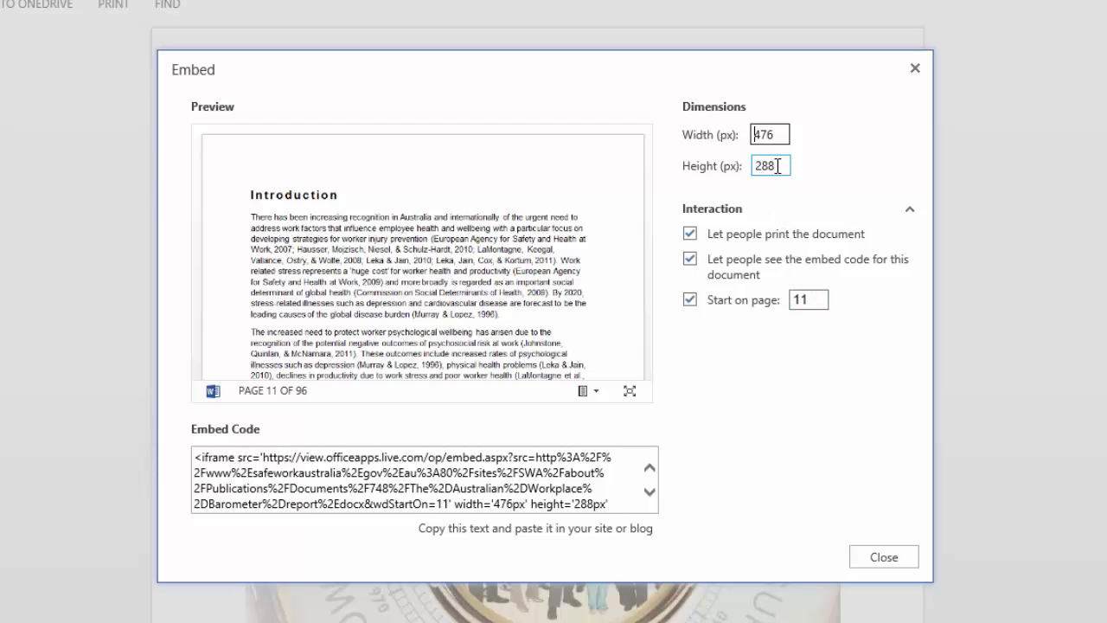
drag(777, 166, 749, 173)
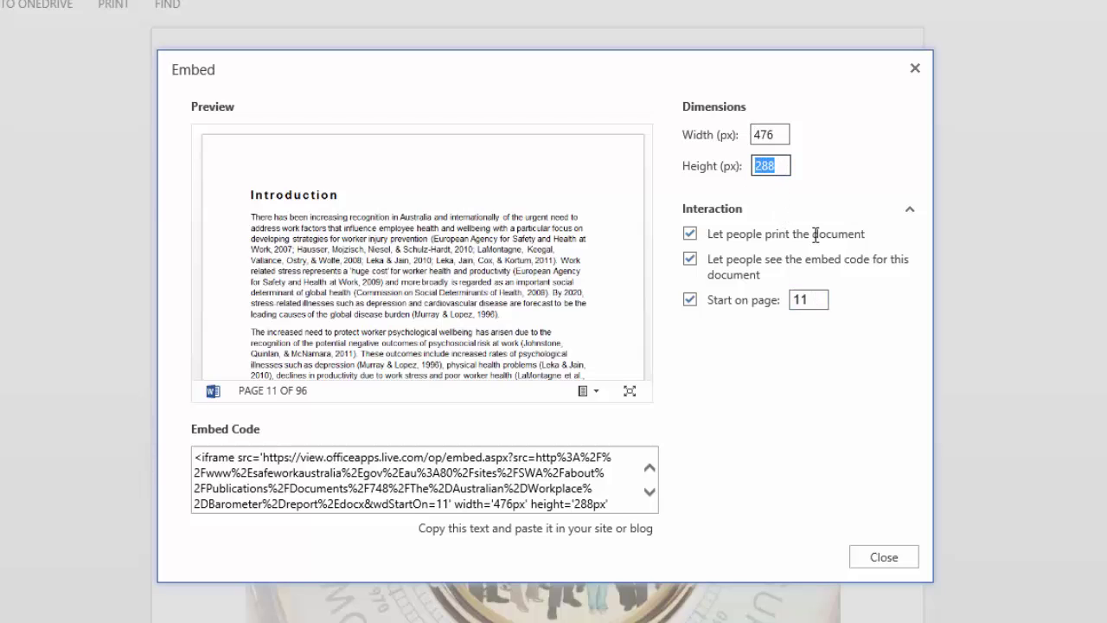
text(600)
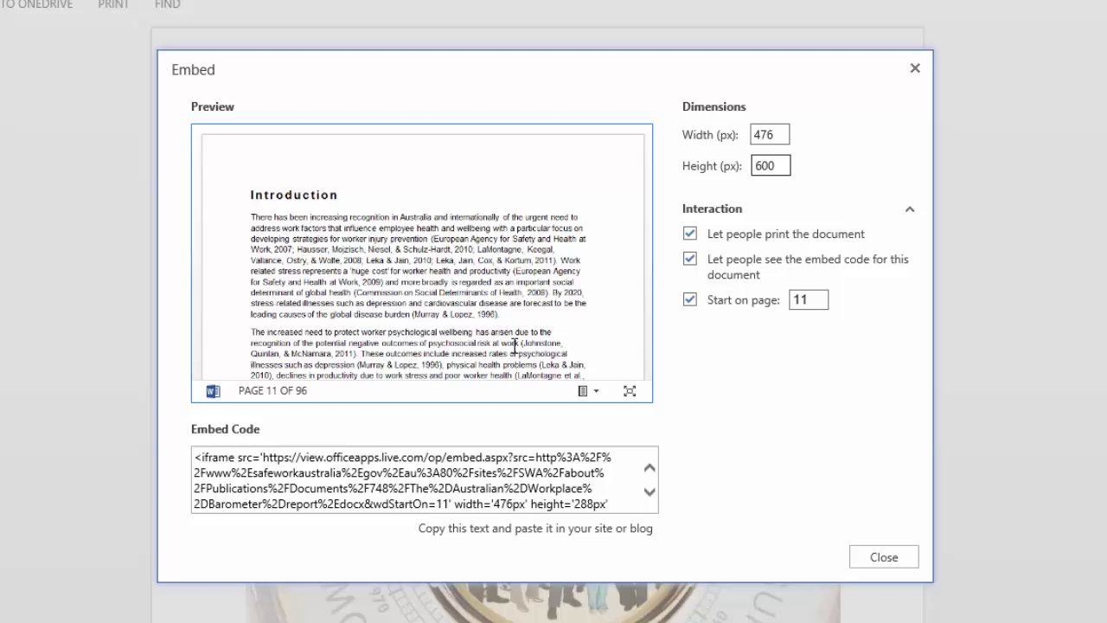
click(506, 468)
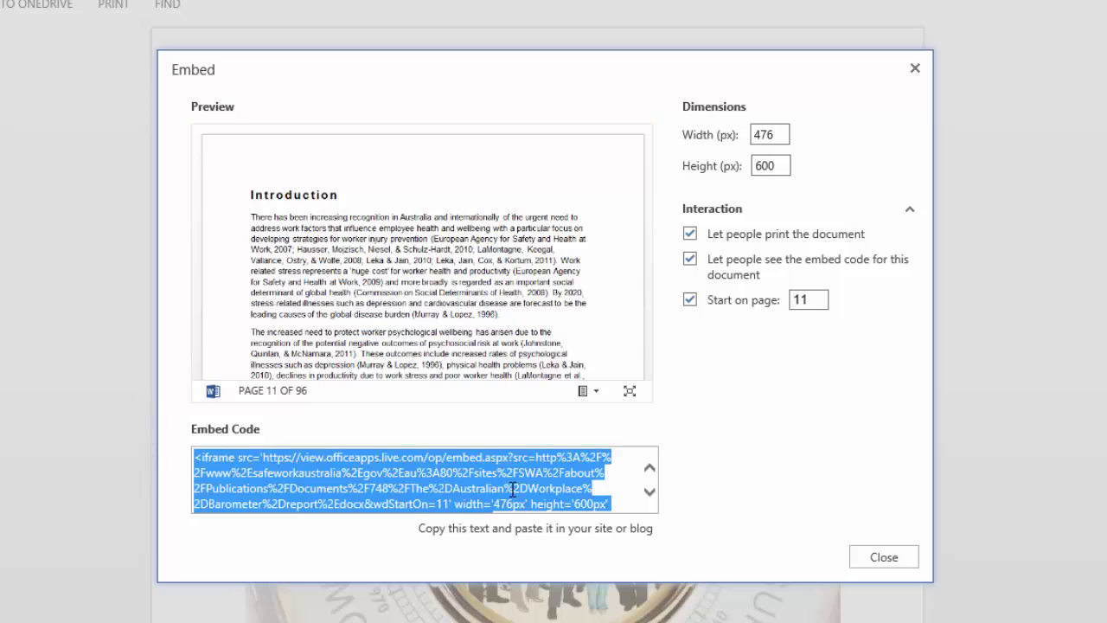
right_click(414, 476)
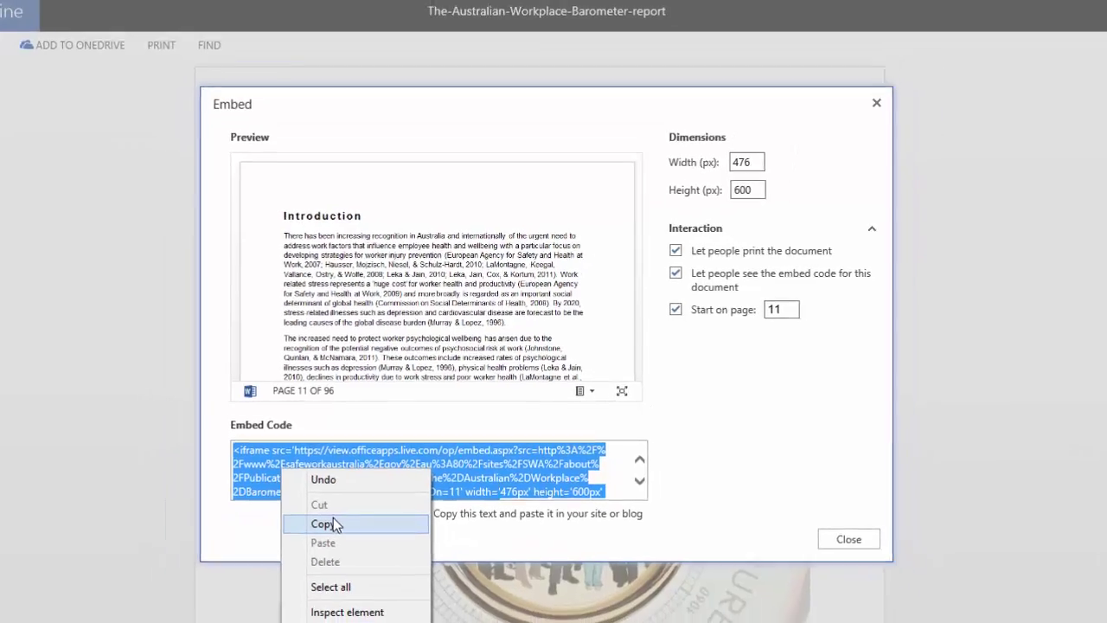
click(299, 540)
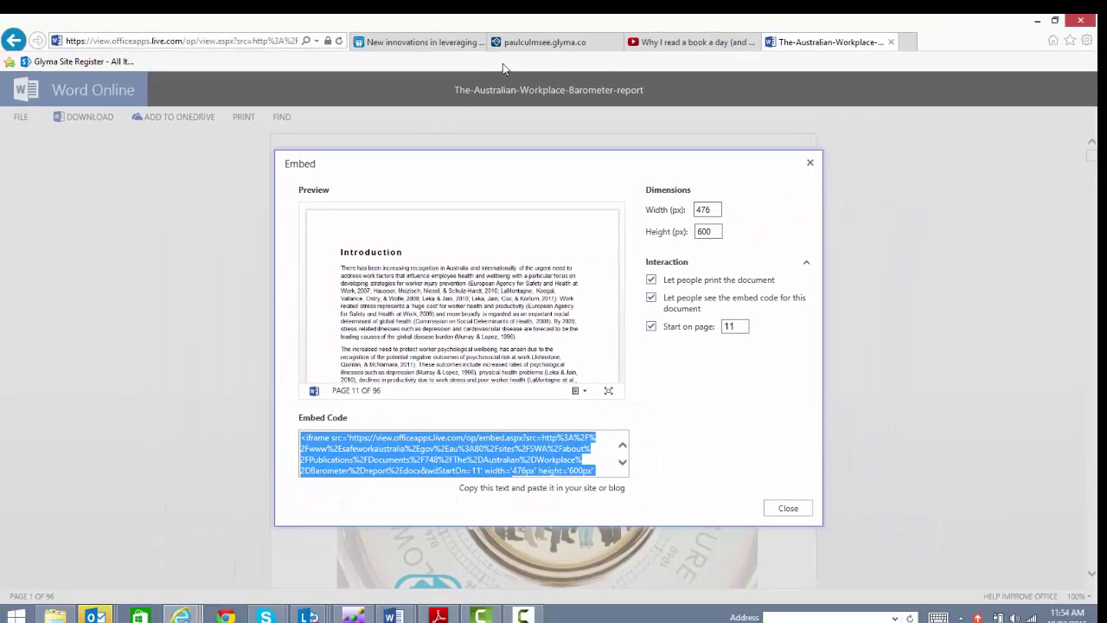
Paste the Word Online embed code as the bing node's Text description and save it.
click(542, 43)
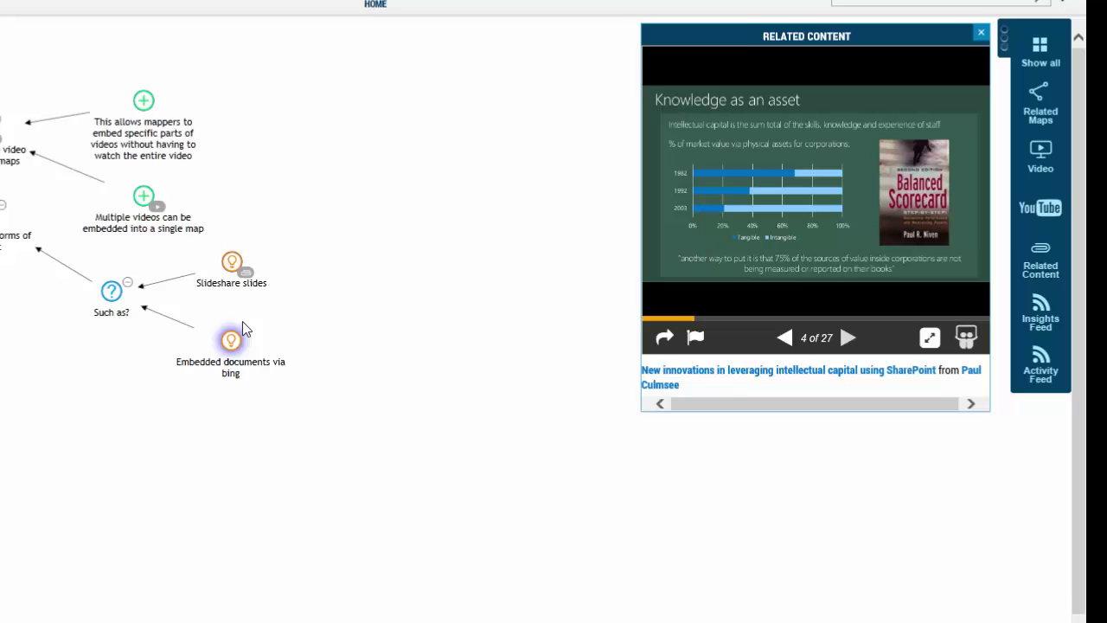
right_click(210, 340)
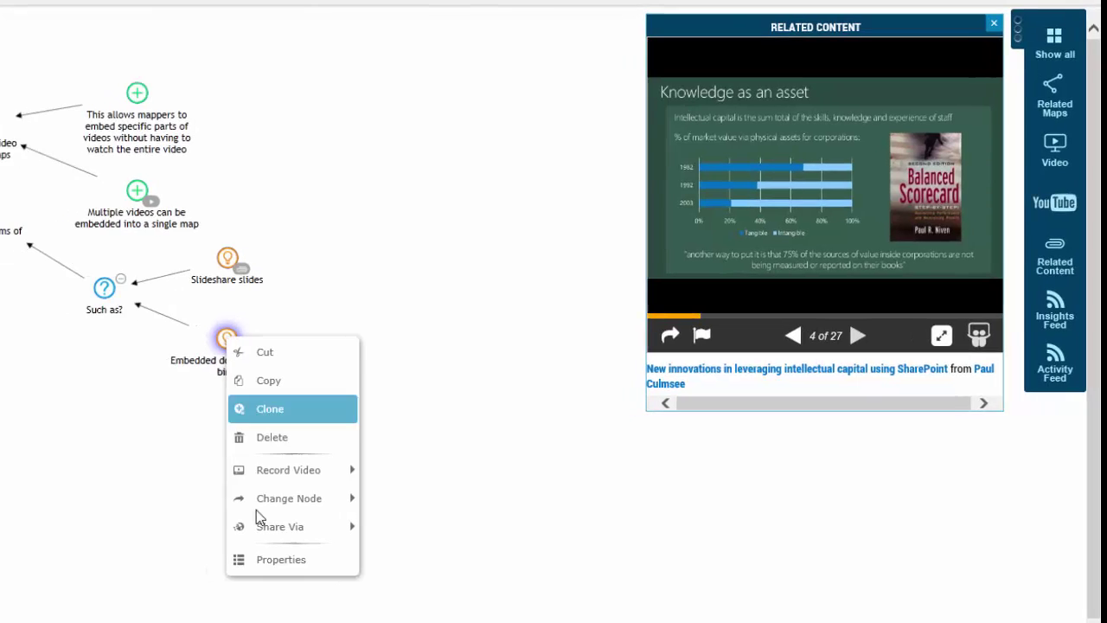
click(521, 566)
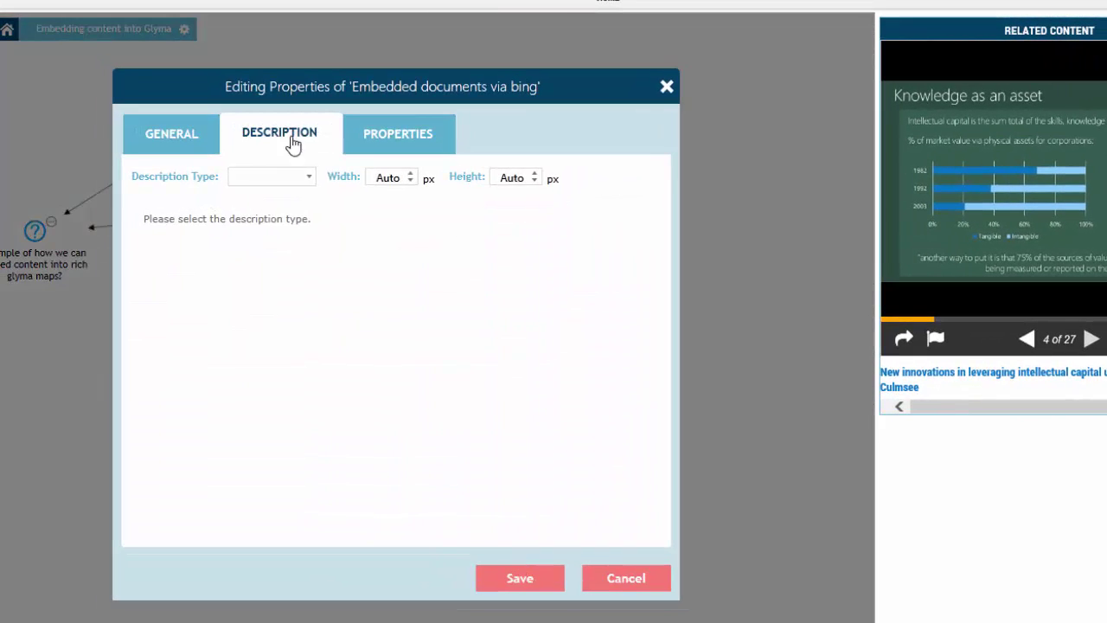
click(310, 178)
click(256, 198)
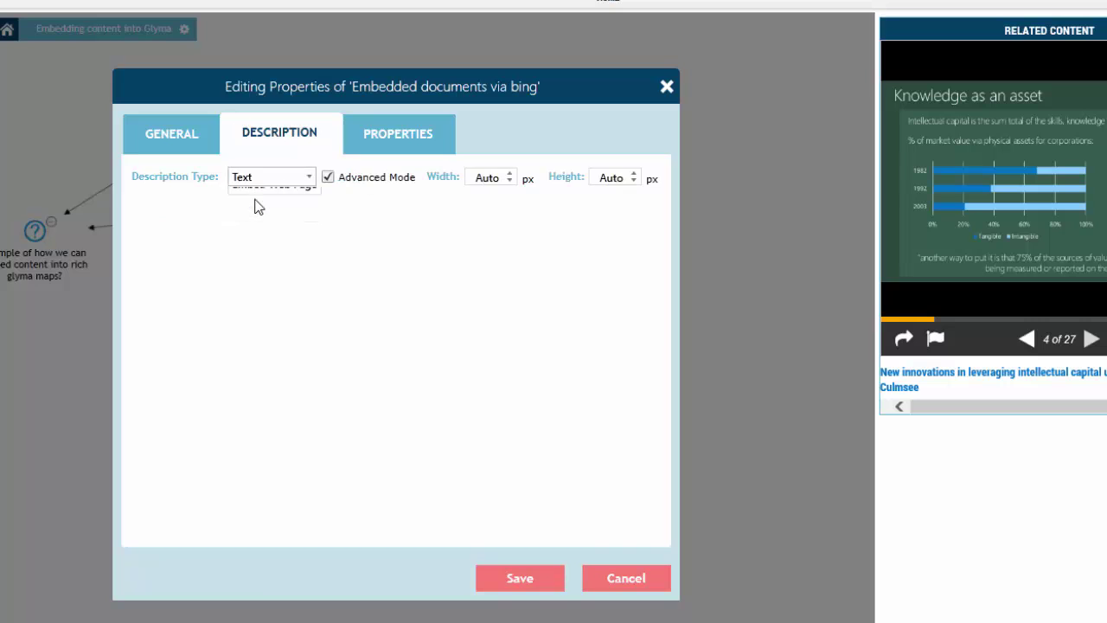
key(ctrl+v)
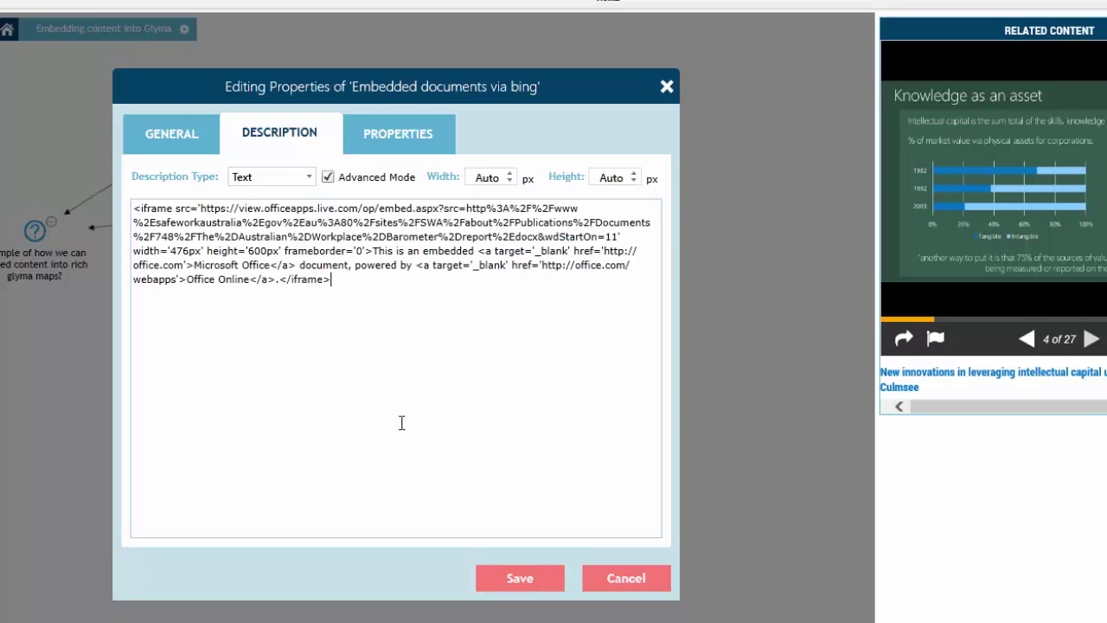
click(520, 578)
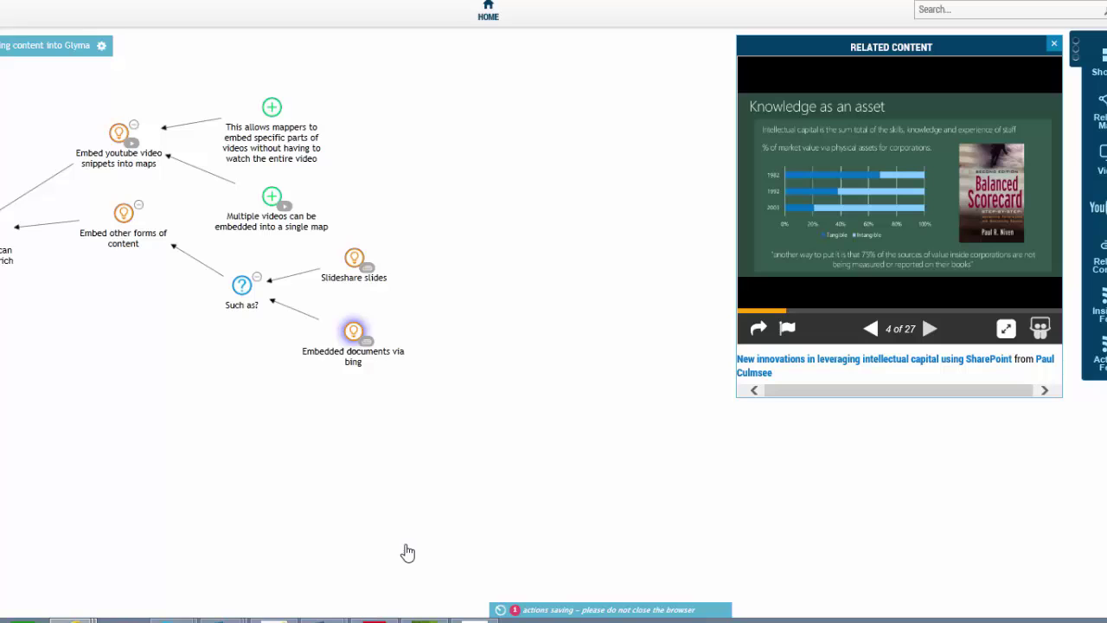
Show the embedded Workplace Barometer report beside the map and scroll to page 12.
click(367, 342)
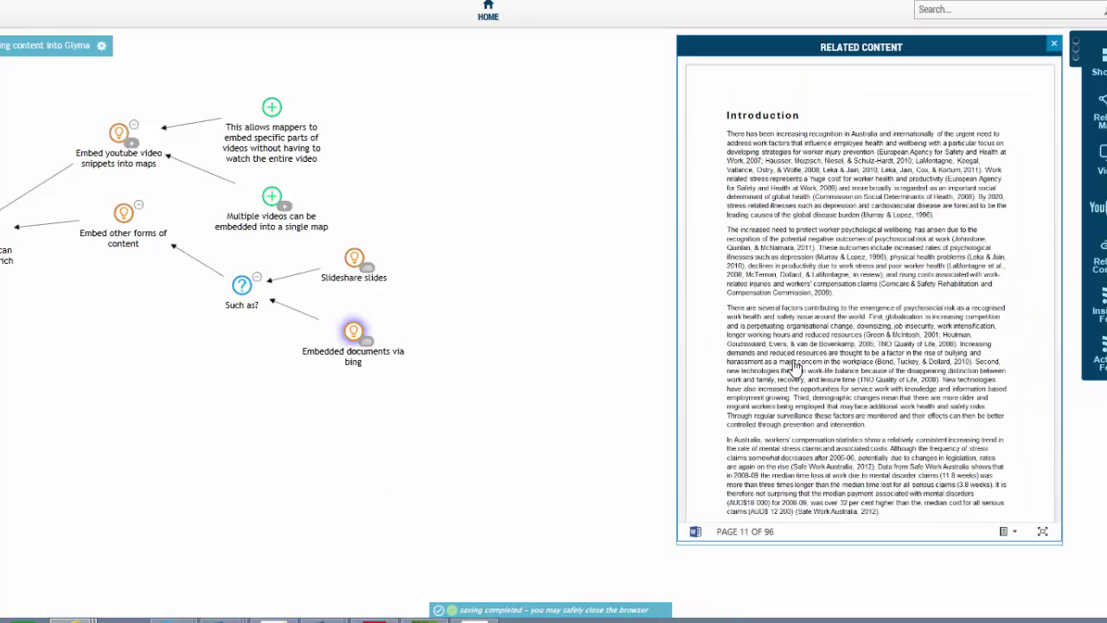
scroll(831, 364, down, 1)
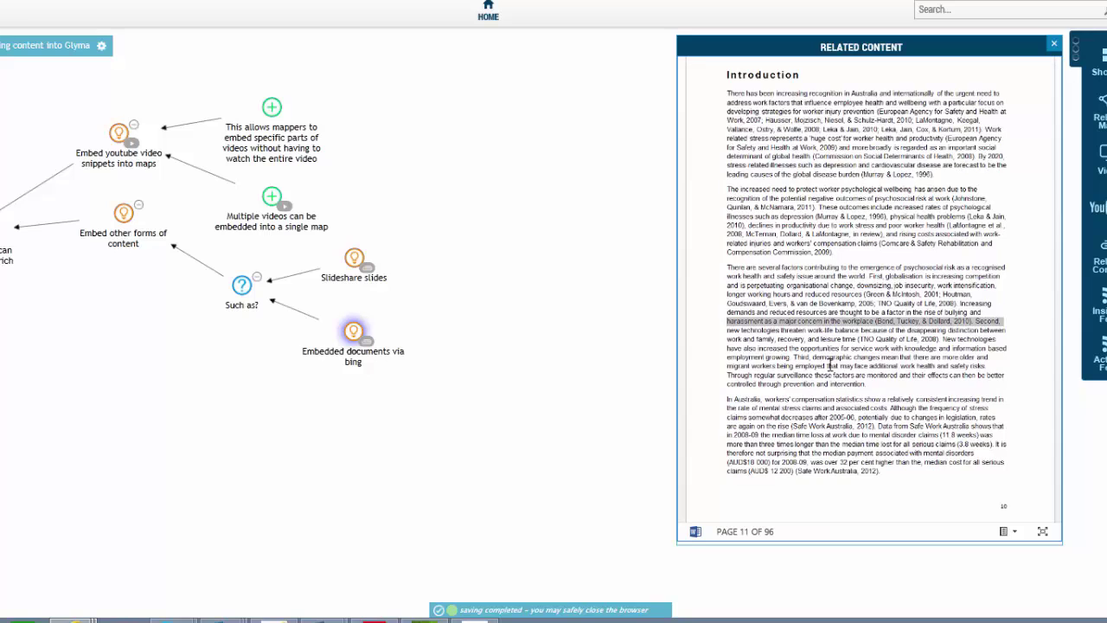
scroll(831, 363, down, 5)
drag(116, 326, 153, 323)
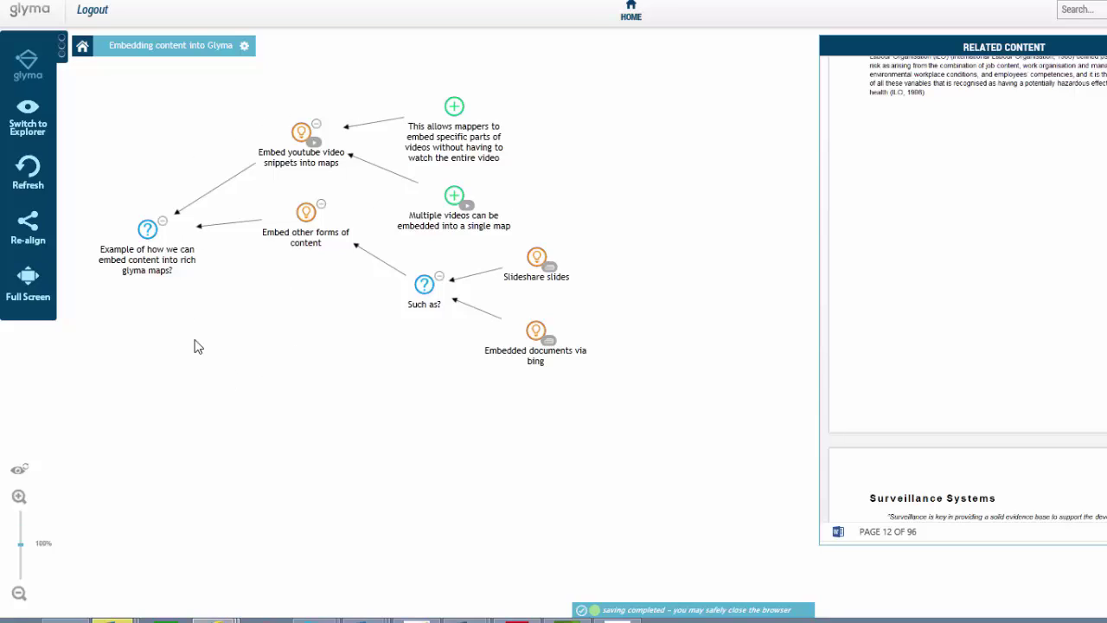
double_click(294, 367)
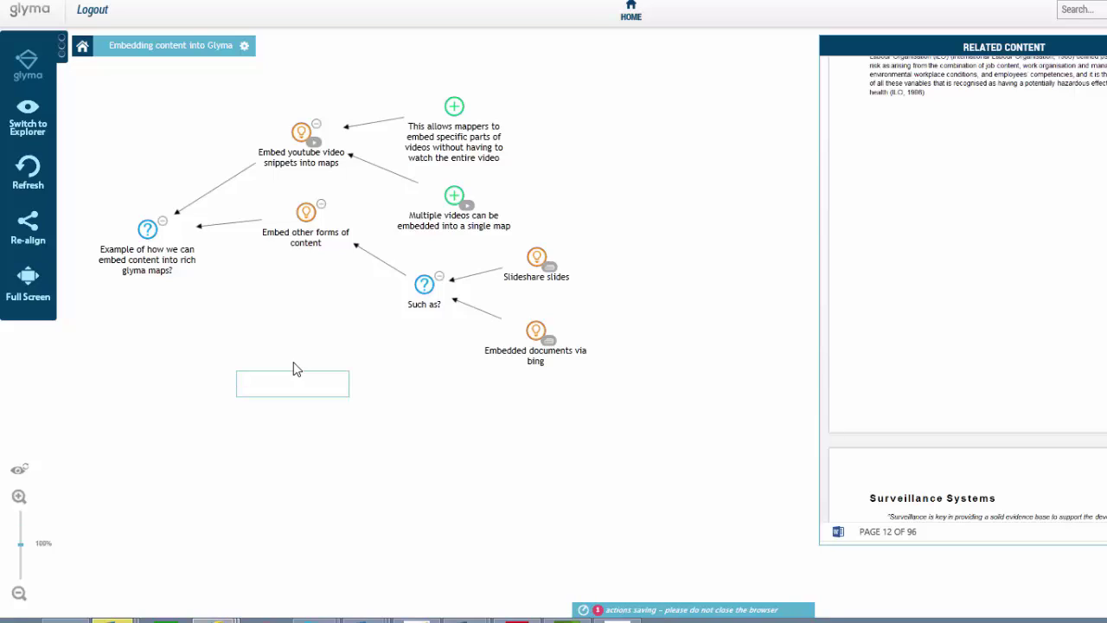
text(www.glyma.co)
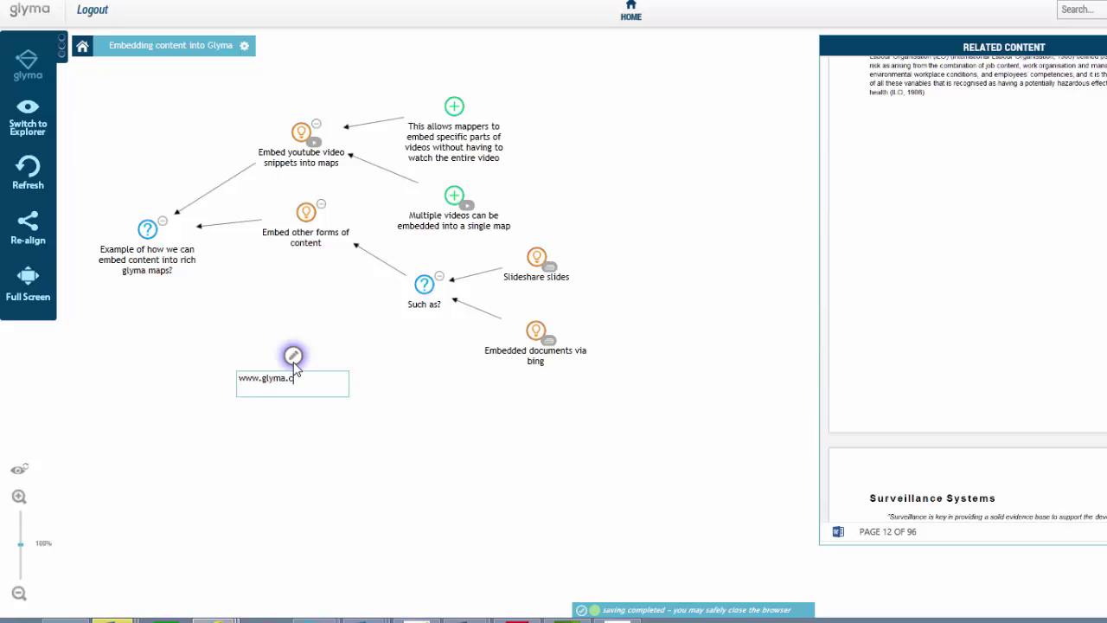
key(Return)
click(19, 497)
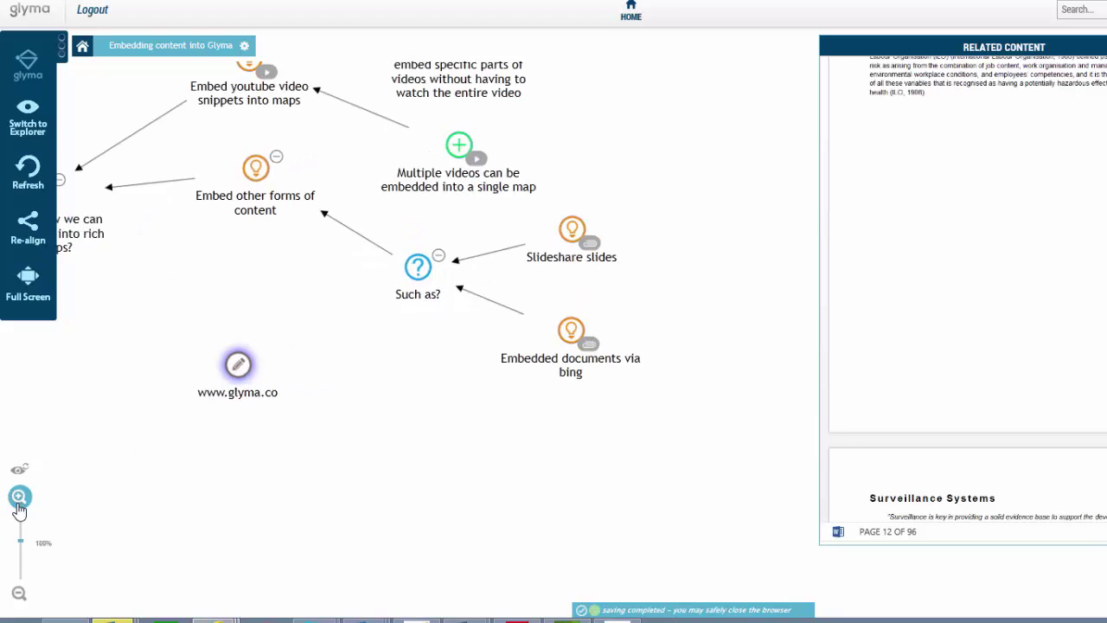
drag(199, 507, 311, 441)
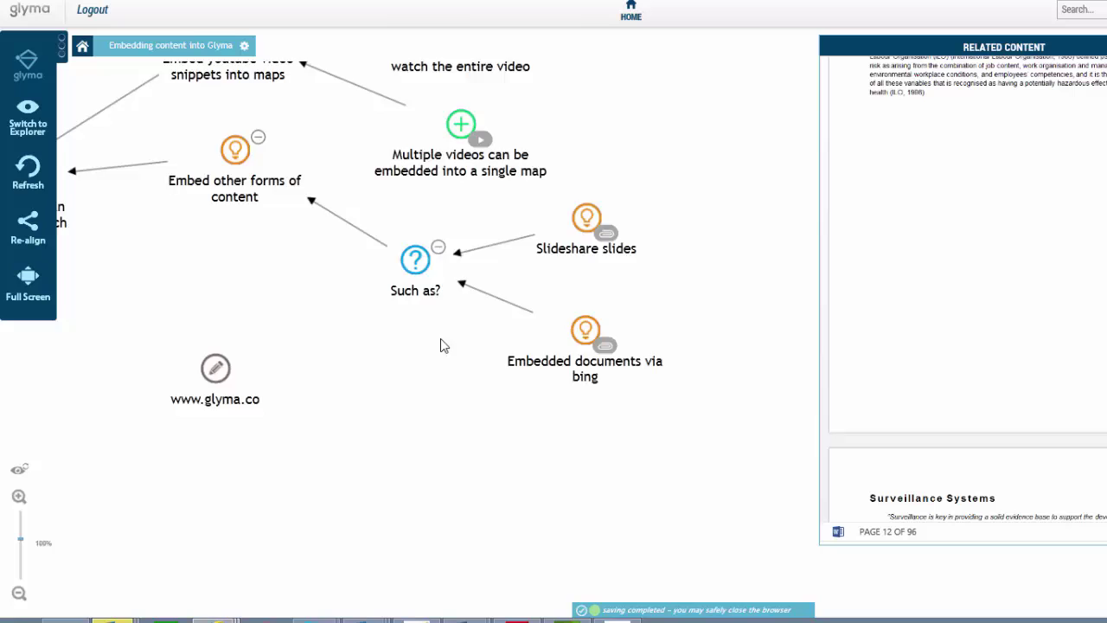